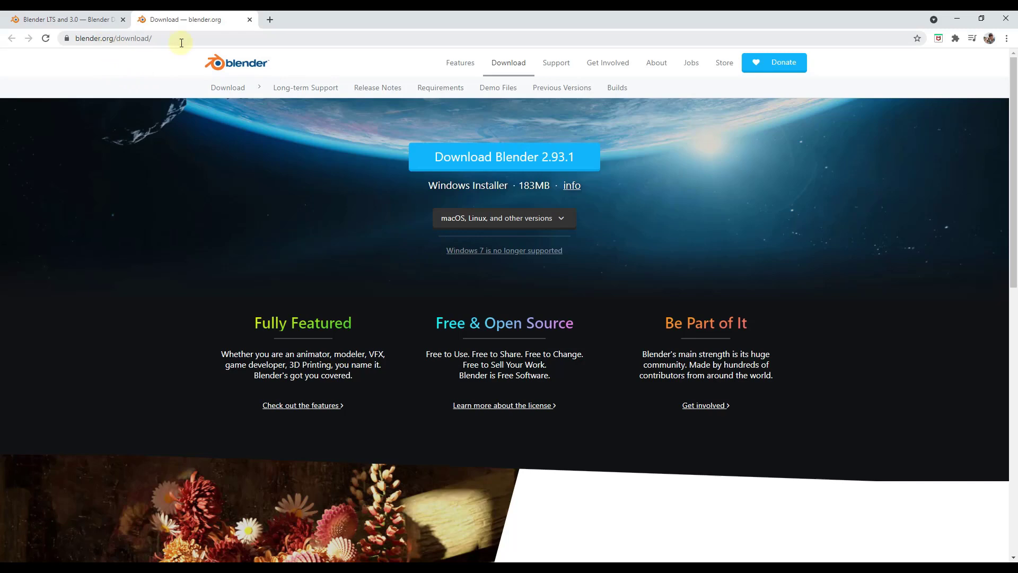
Step: Open the Blender experimental builds download page to view the daily builds, and switch to the Blender 3.0.0 Alpha window
scroll(493, 320, "down", 1)
scroll(499, 325, "down", 8)
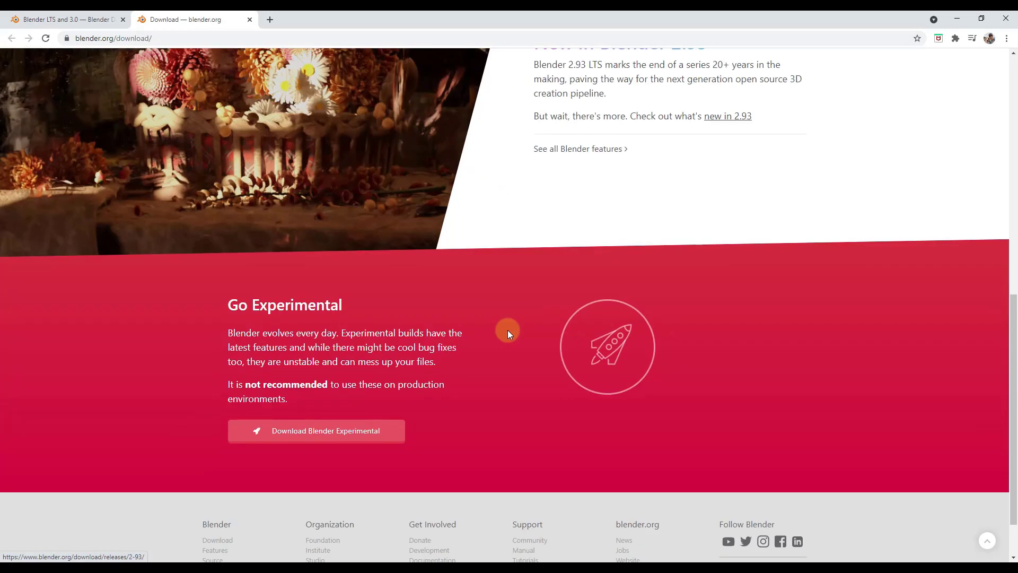
left_click(336, 436)
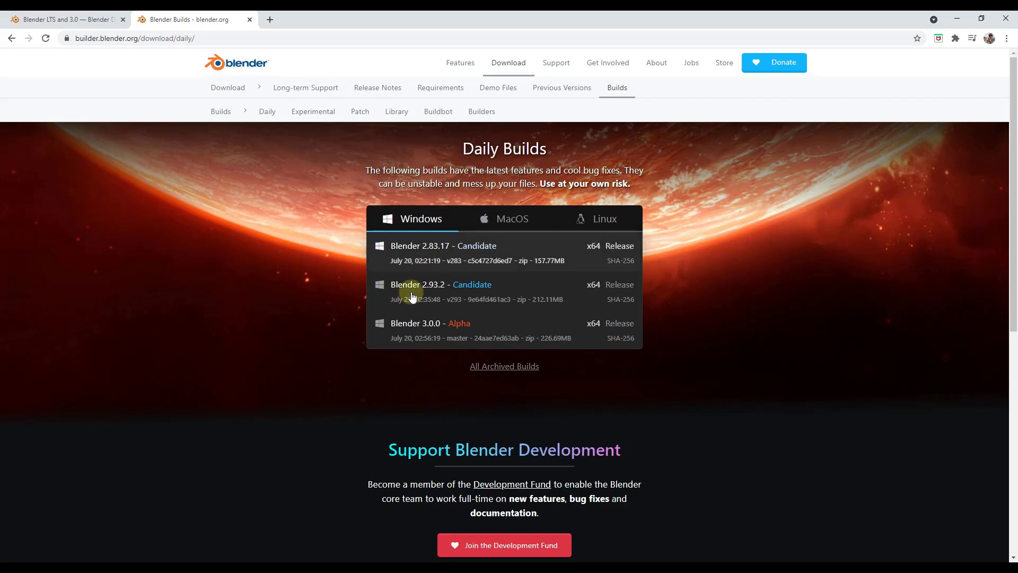
left_click(956, 18)
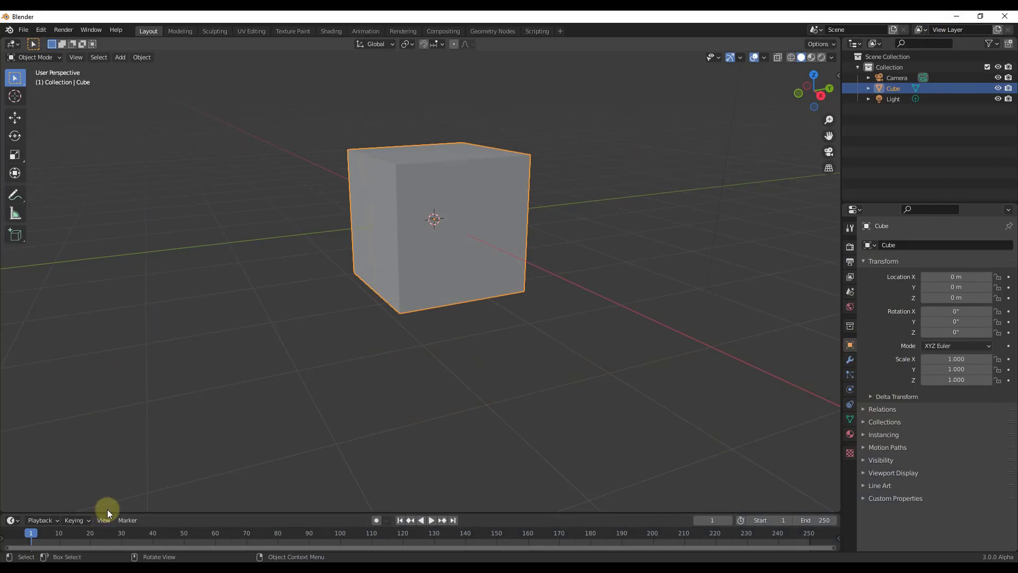
Step: Enlarge the timeline area below the 3D viewport and change it to an Asset Browser
left_click_drag(110, 513, 154, 357)
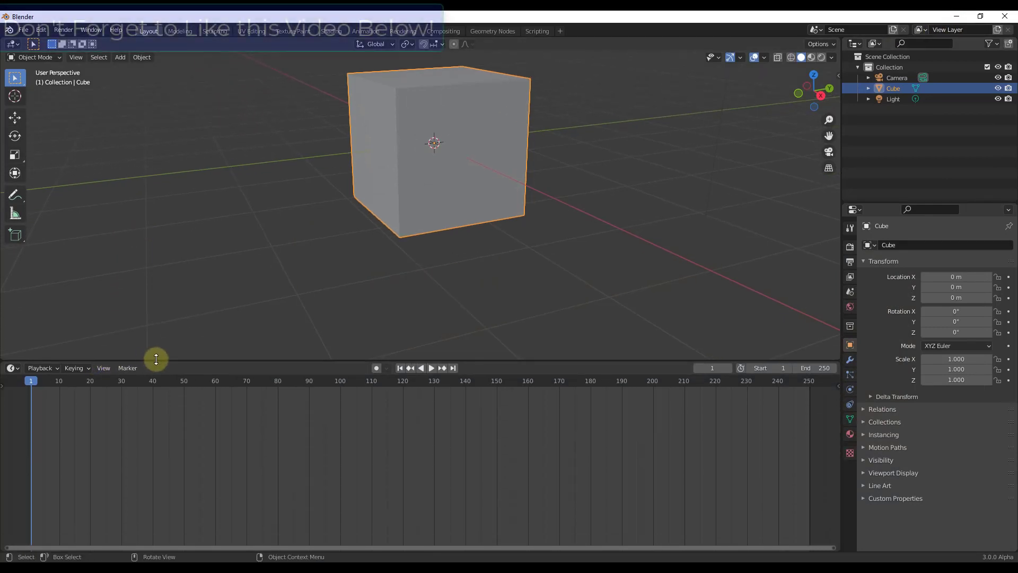
left_click(14, 368)
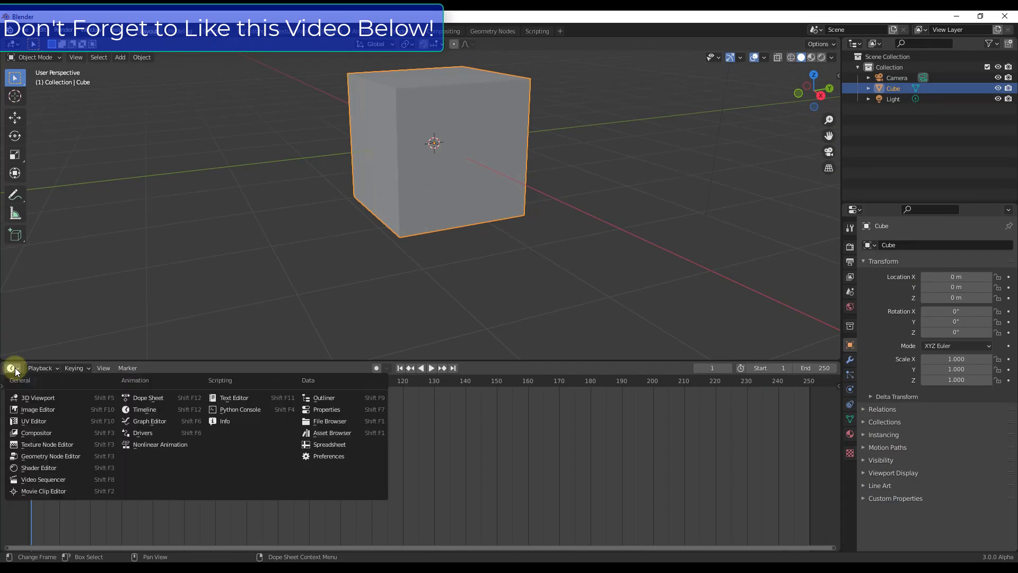
left_click(343, 433)
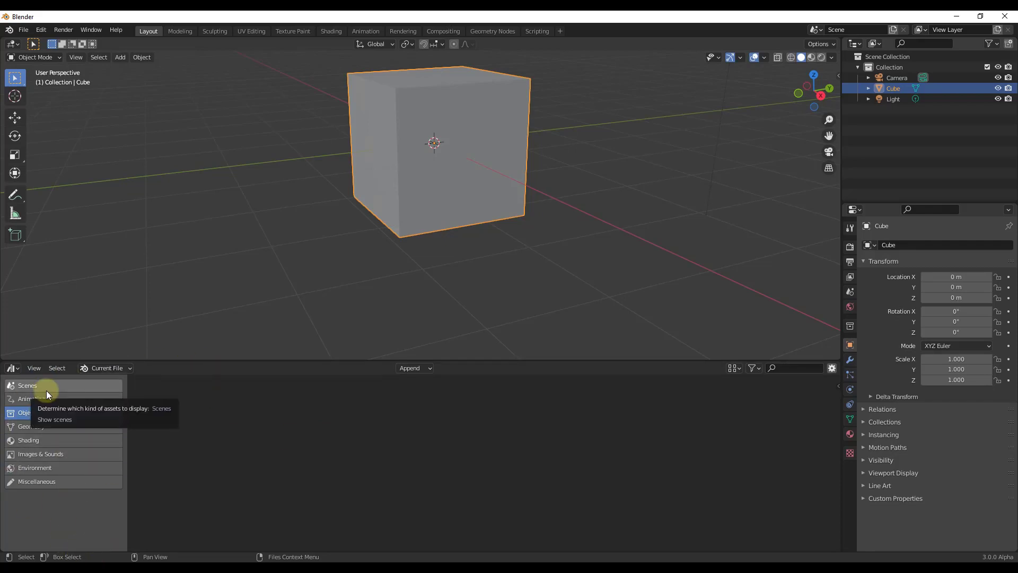
Step: Show the Shading assets of the custom asset library instead of those in the current file
left_click(38, 440)
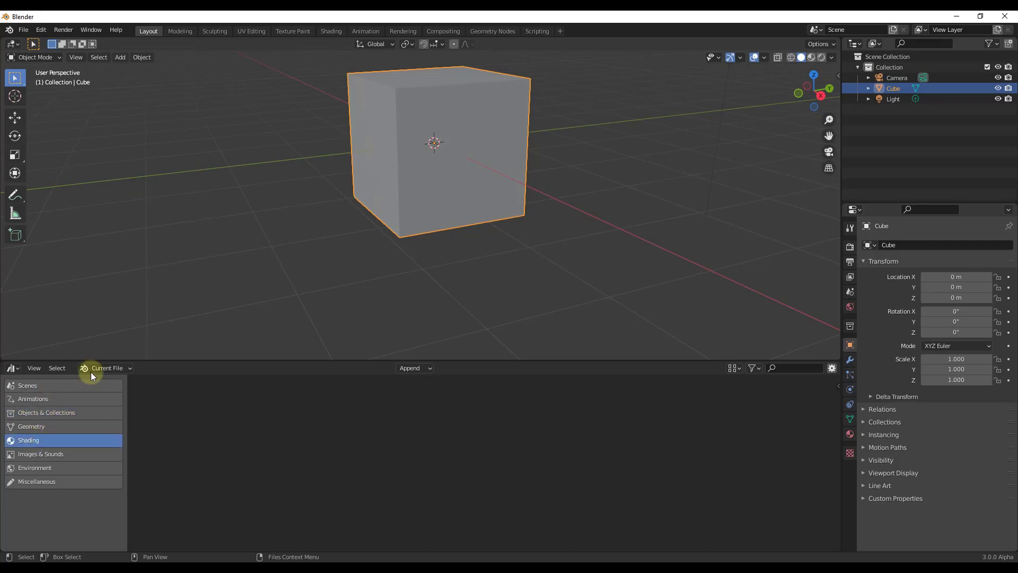
left_click(91, 369)
left_click(97, 396)
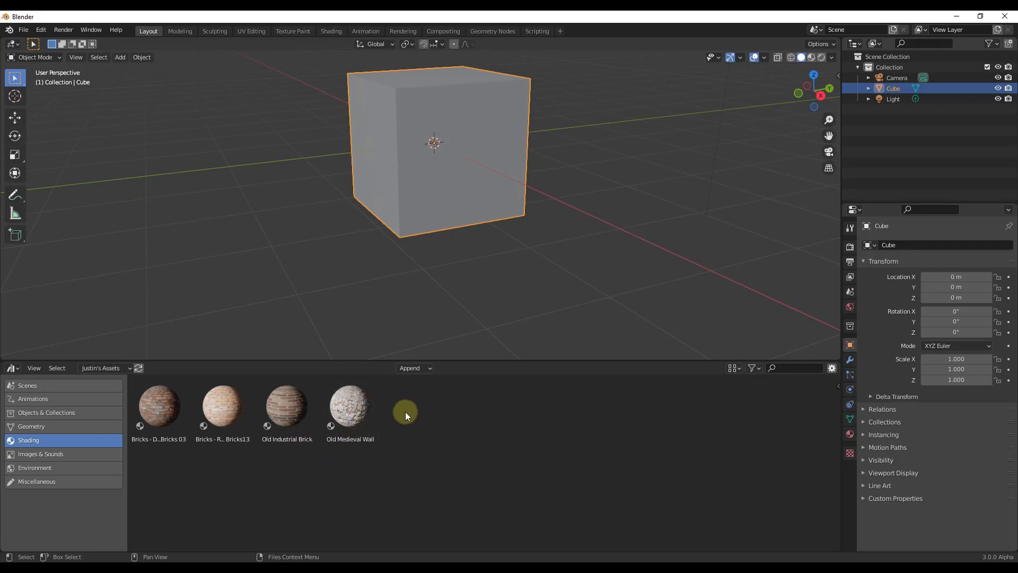
Step: Apply the Old Medieval Wall material from the asset library to the cube and inspect it in Material Preview shading
left_click(216, 404)
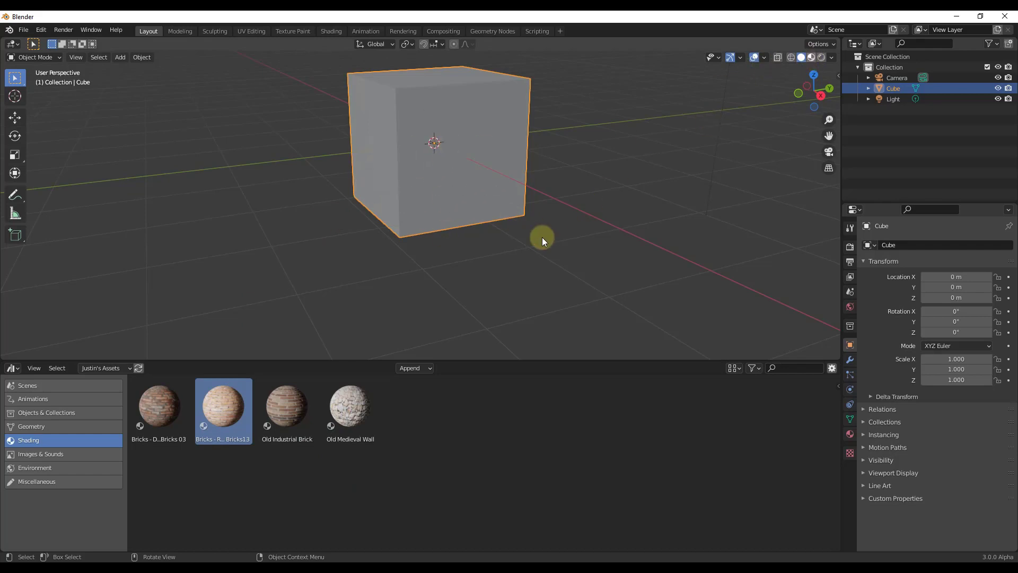
left_click_drag(310, 439, 382, 188)
left_click_drag(371, 387, 456, 159)
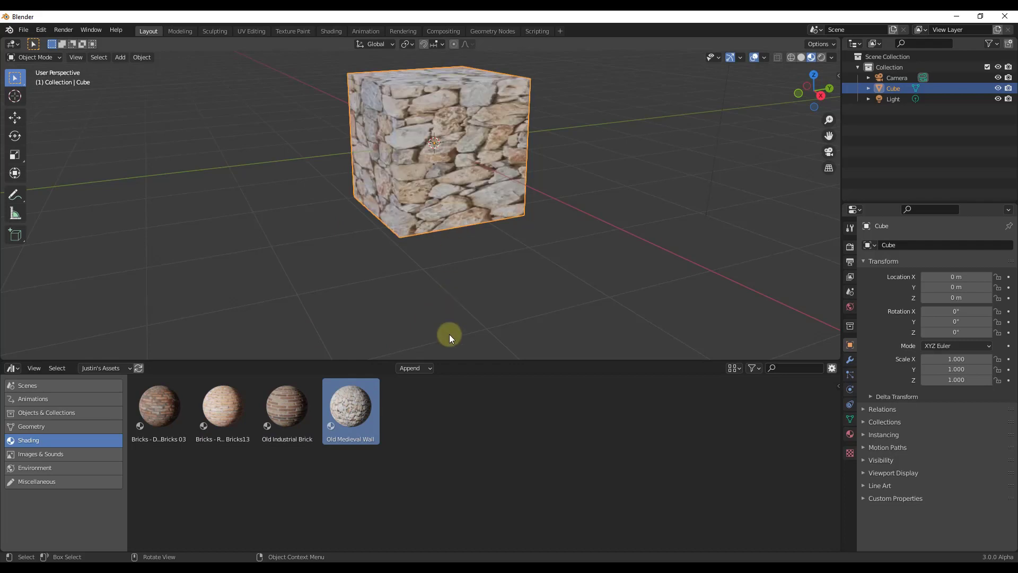
scroll(451, 187, "down", 3)
scroll(455, 155, "up", 3)
scroll(478, 141, "down", 2)
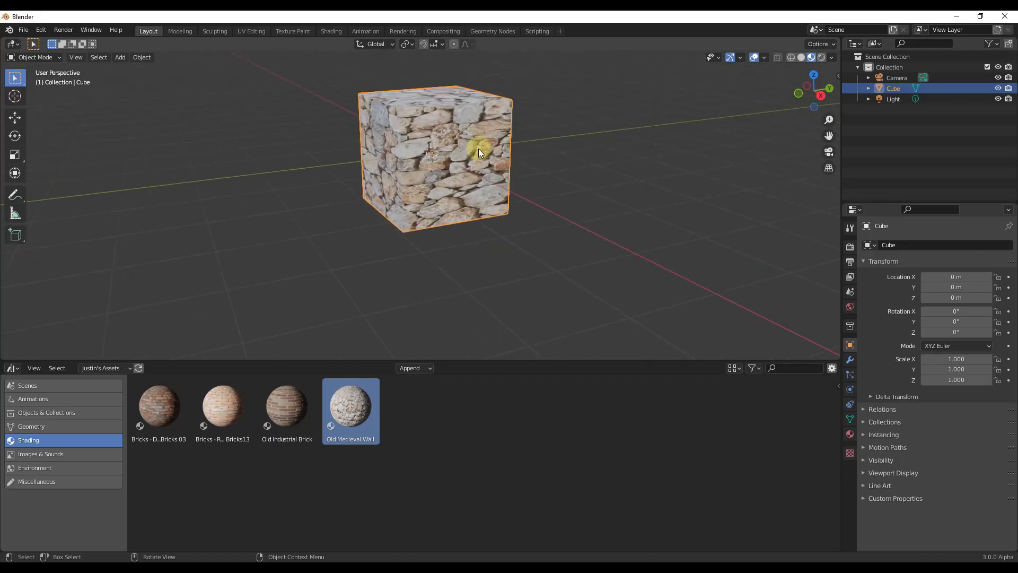
middle_click_drag(477, 143, 470, 178, "shift")
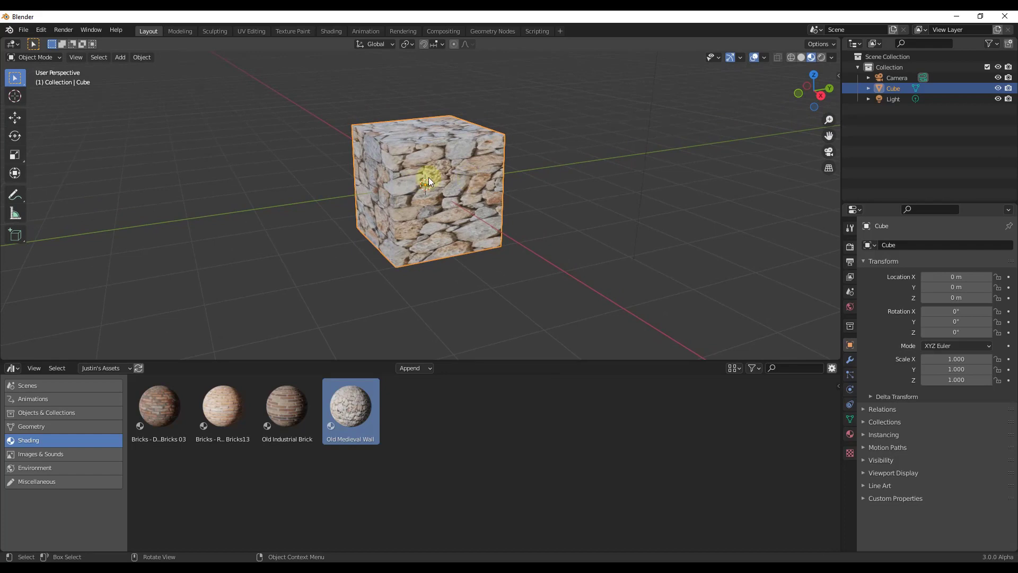
middle_click_drag(429, 177, 450, 164)
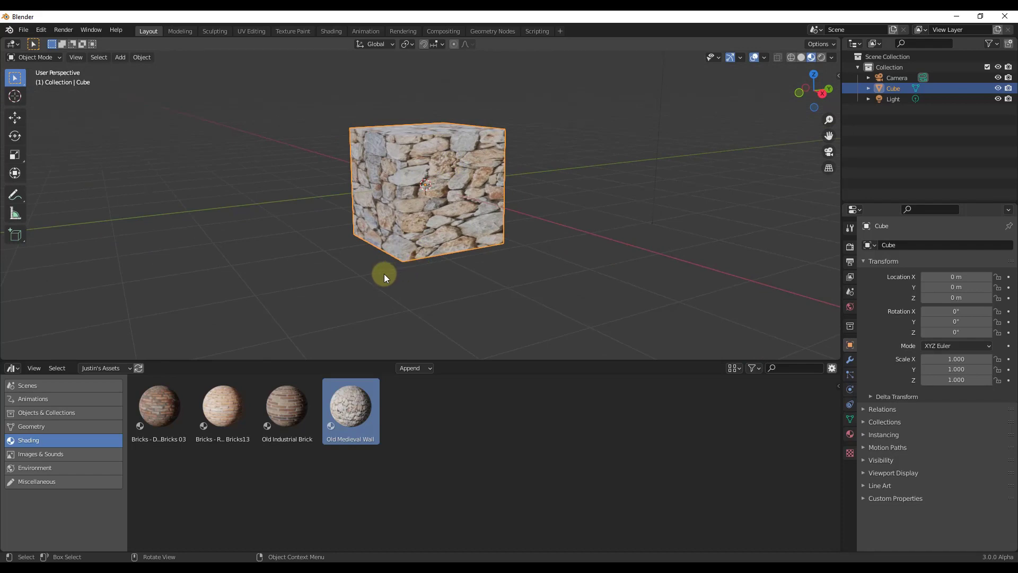
middle_click_drag(415, 219, 403, 249)
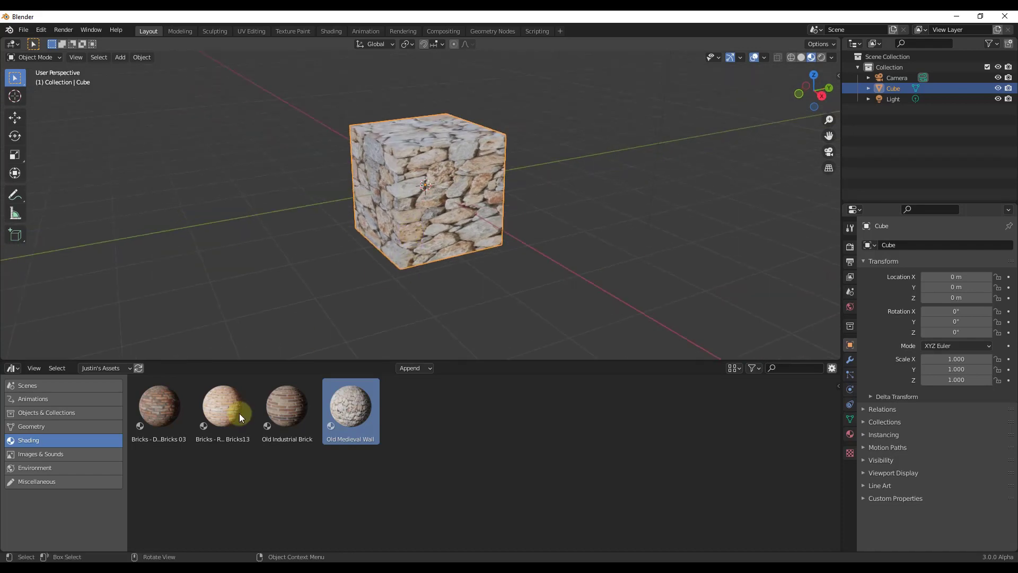
left_click_drag(326, 417, 327, 226)
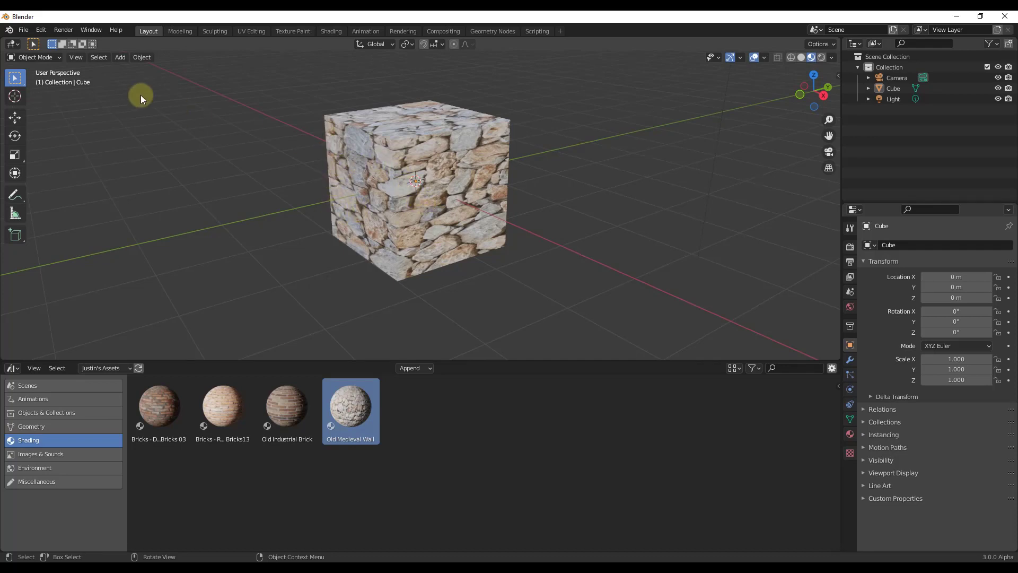
Step: Review the custom asset library's path in the File Paths preferences, browse up to its Documents folder, and cancel the folder selection
left_click(40, 29)
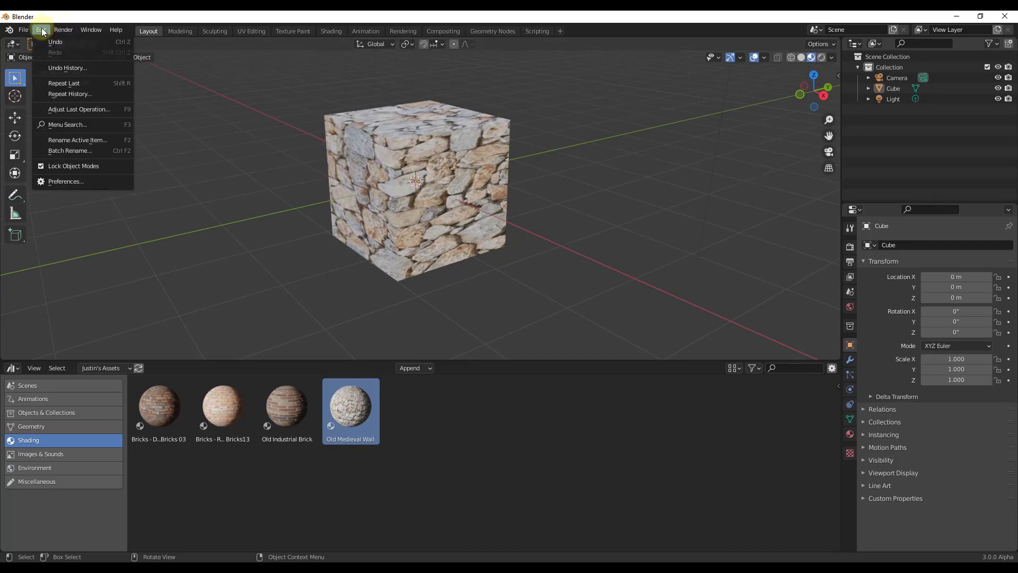
left_click(74, 182)
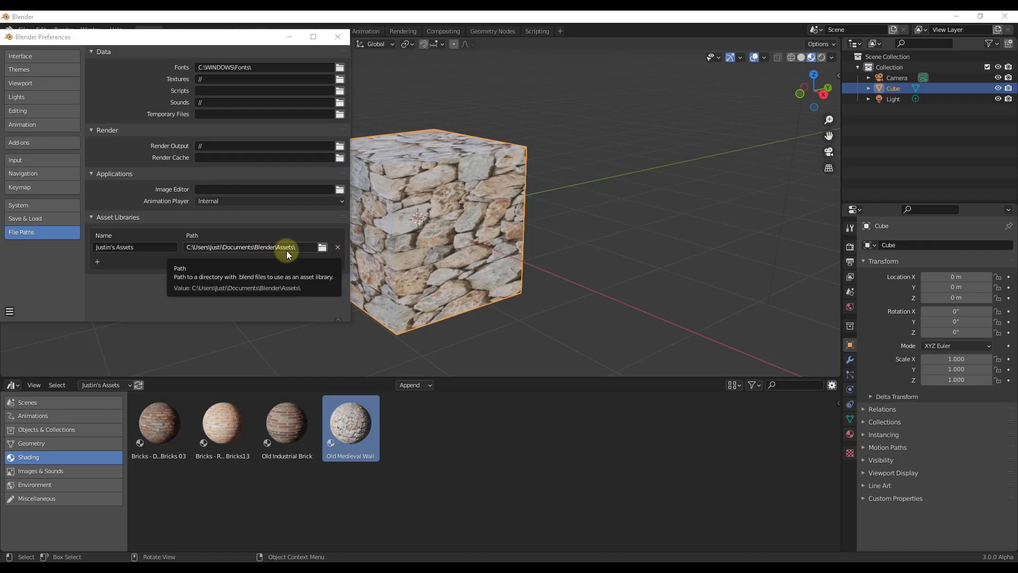
left_click(322, 248)
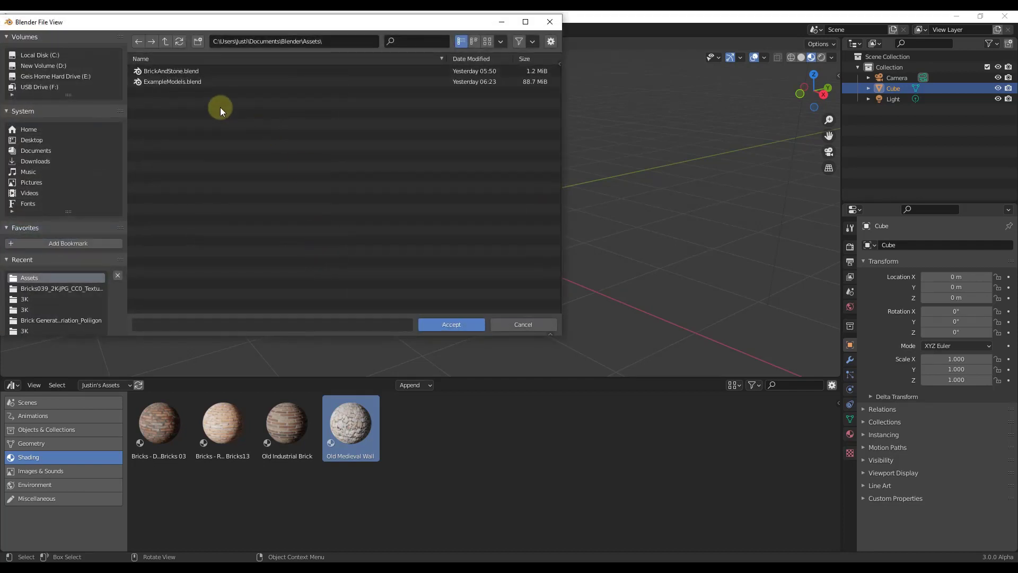
left_click(166, 41)
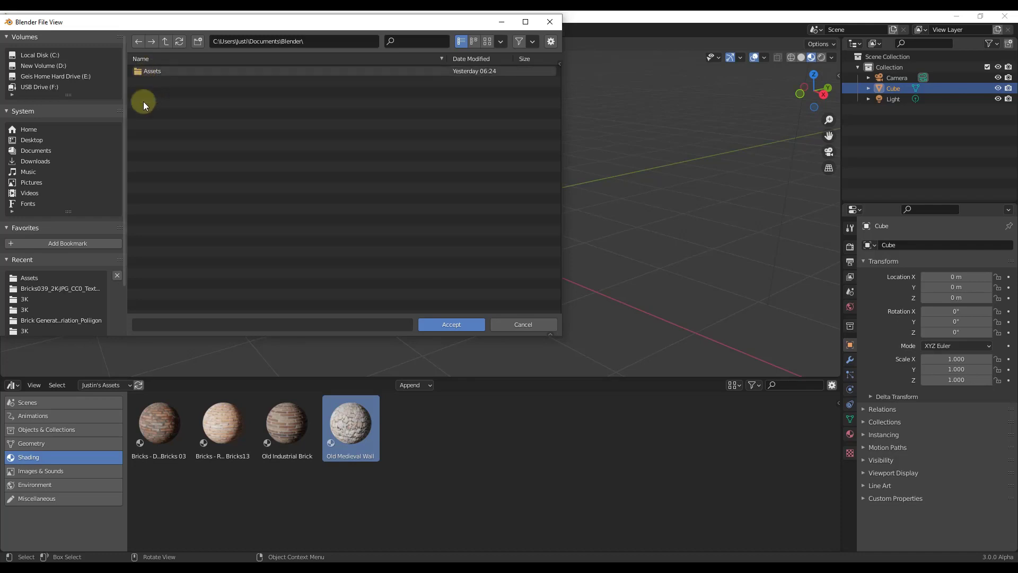
left_click(166, 42)
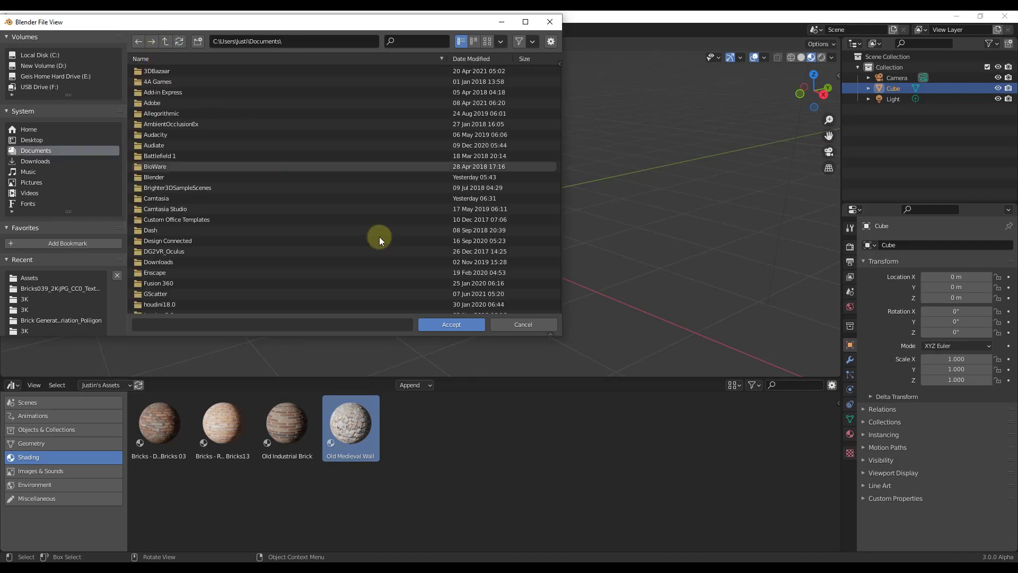
left_click(512, 322)
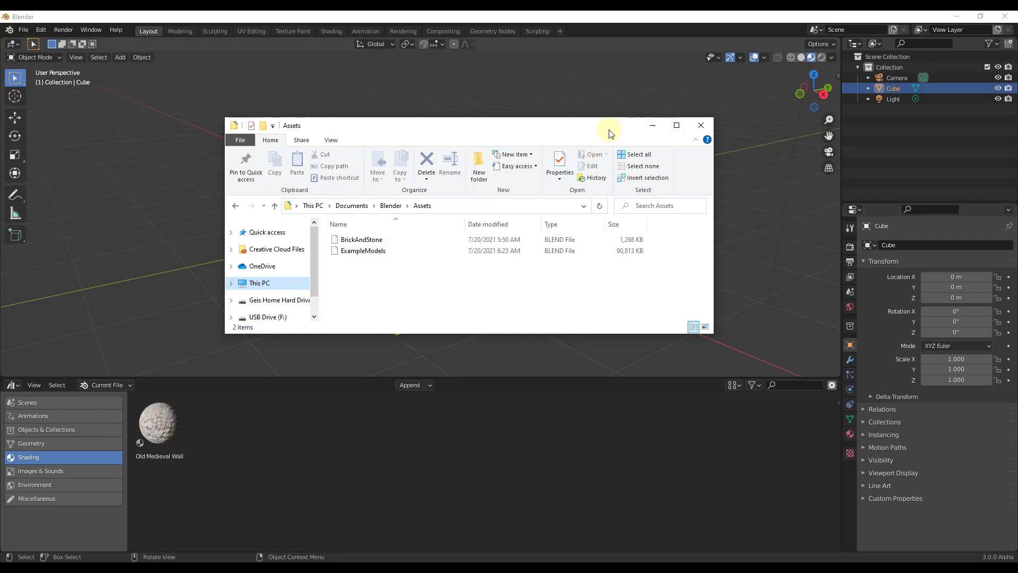
Step: Minimise the Assets folder window and look through the current file's Objects & Collections, Scenes and Shading assets
left_click(652, 125)
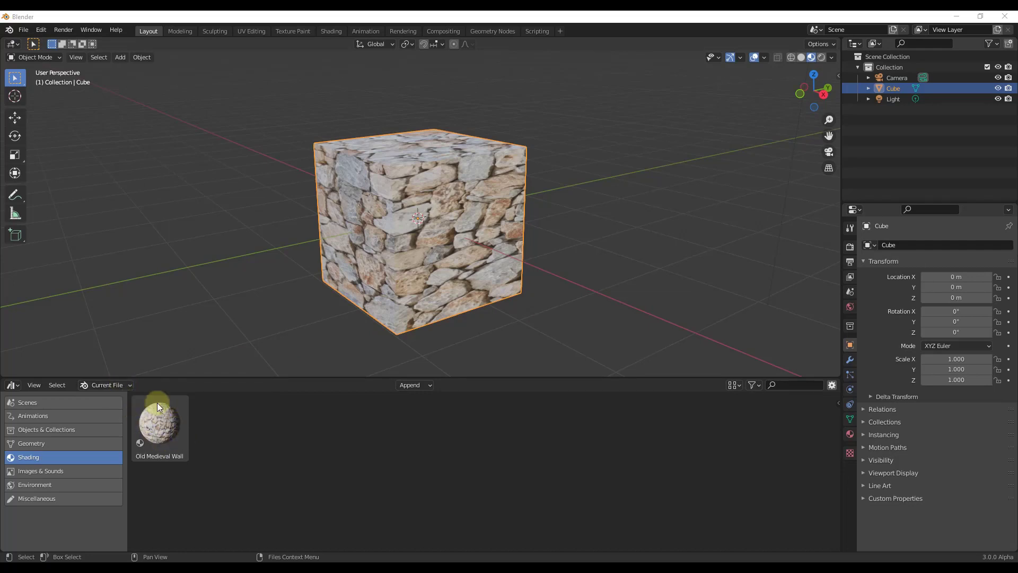
left_click(83, 430)
left_click(67, 403)
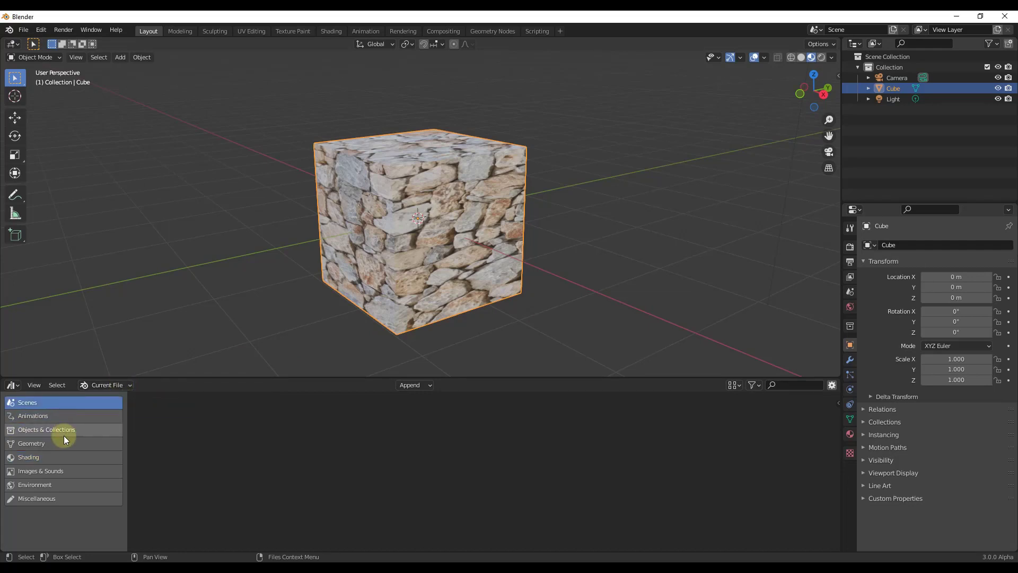
left_click(54, 458)
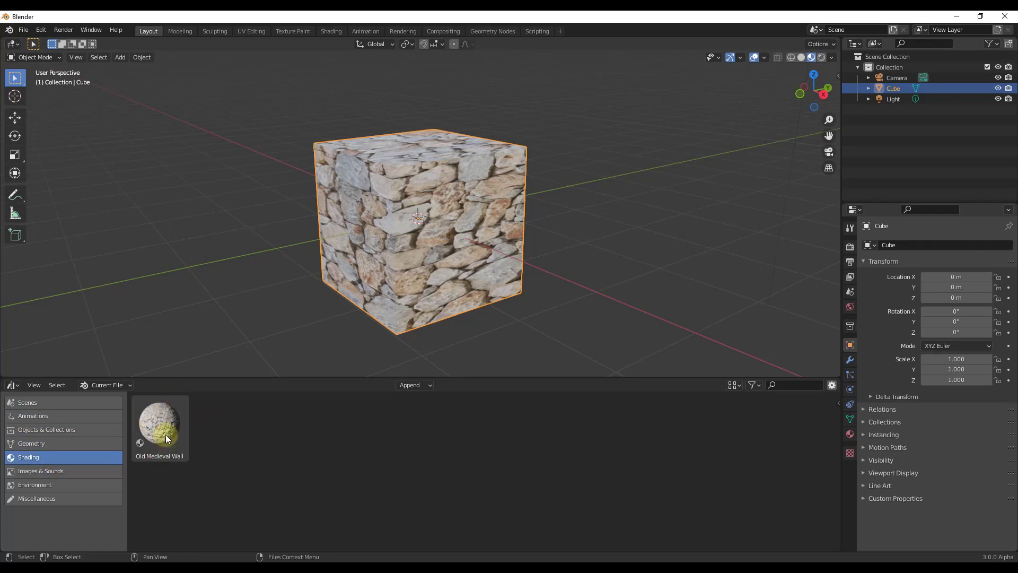
Step: Switch the Asset Browser to the custom asset library and display its Objects & Collections assets
left_click(119, 387)
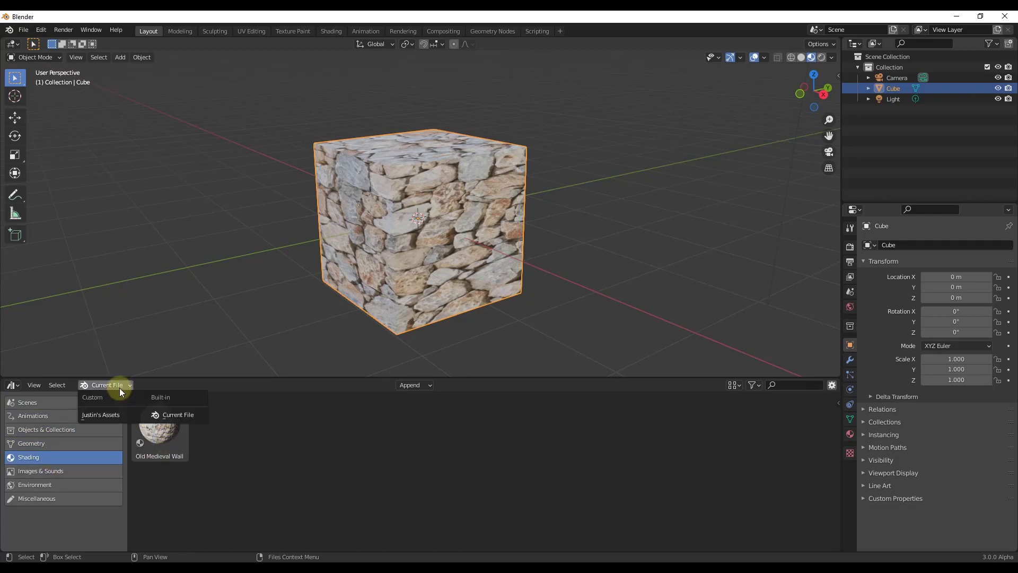
left_click(117, 414)
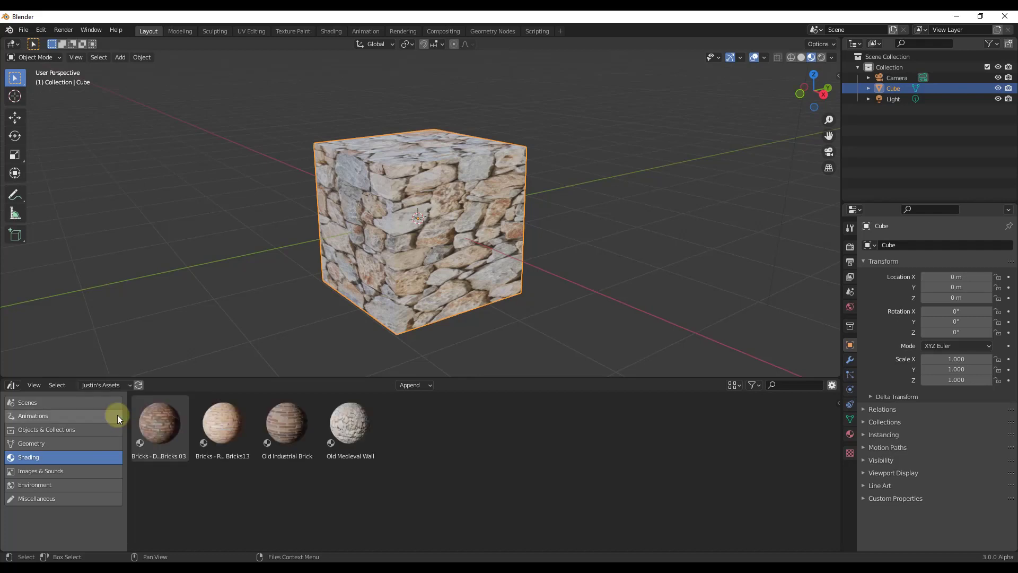
left_click(175, 432)
left_click(60, 431)
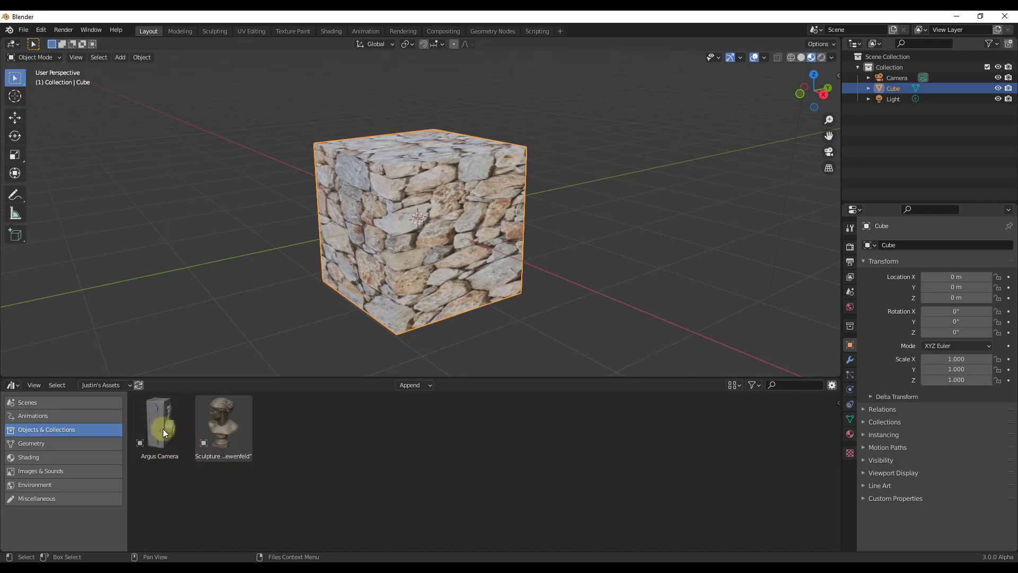
Step: Switch to File Explorer to check the blend files in the Assets folder, and return to Blender
key("alt+Tab")
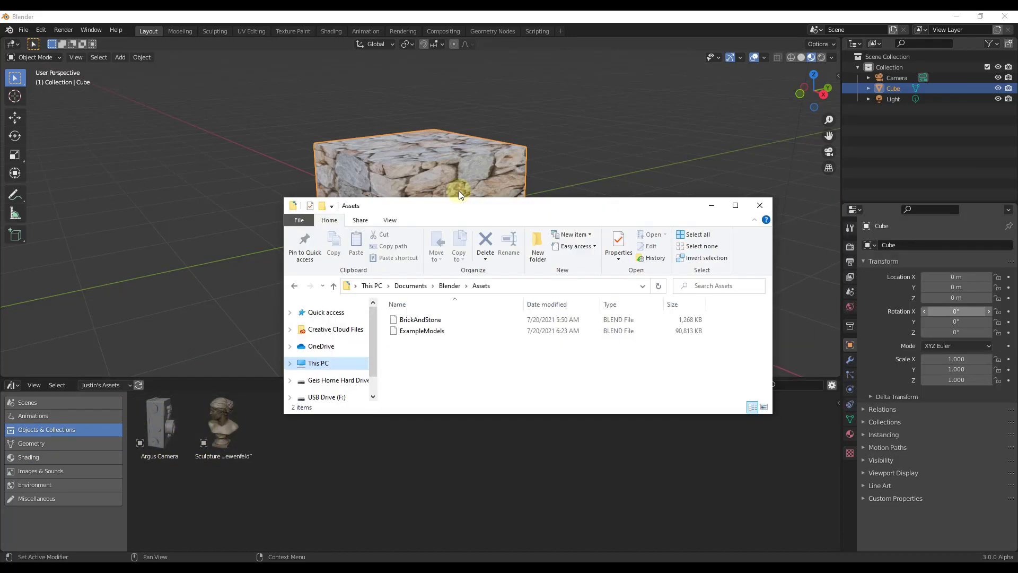
left_click_drag(458, 198, 369, 177)
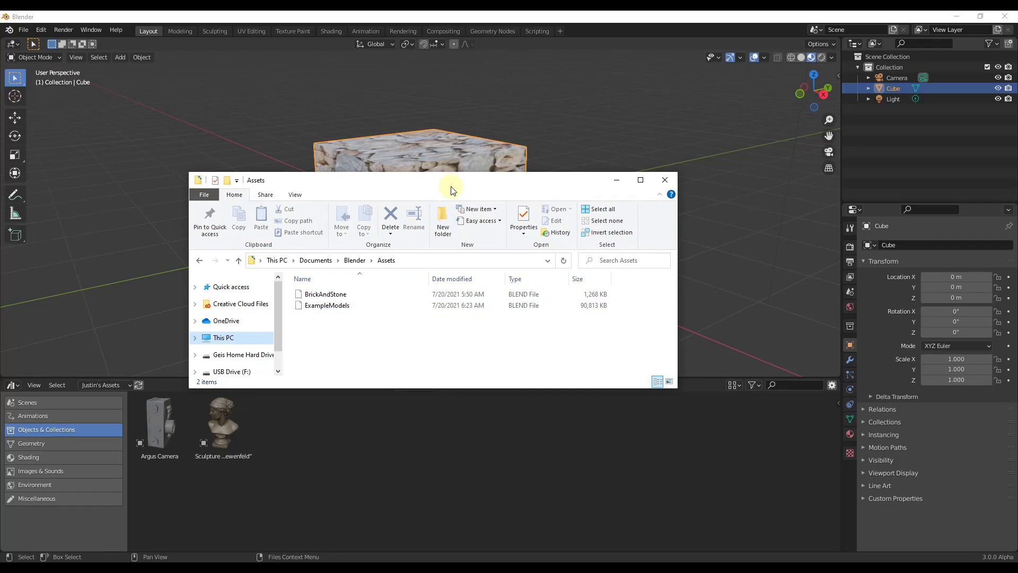
key("alt+Tab")
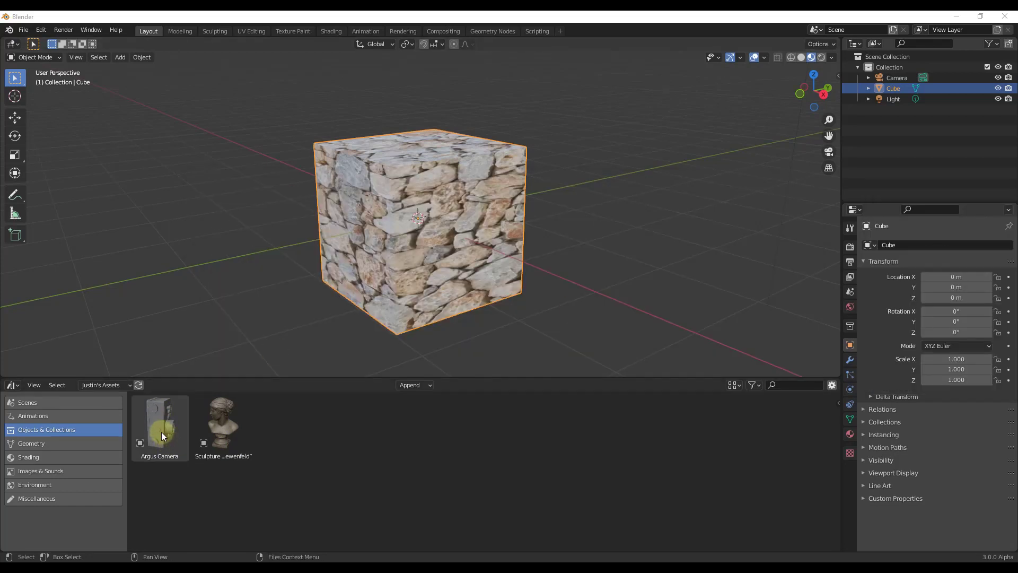
Step: Place the sculpture bust from the asset library beside the cube, and frame it in the viewport
mouse_move(222, 428)
left_mouse_down()
mouse_move(449, 357)
mouse_move(624, 212)
left_mouse_up()
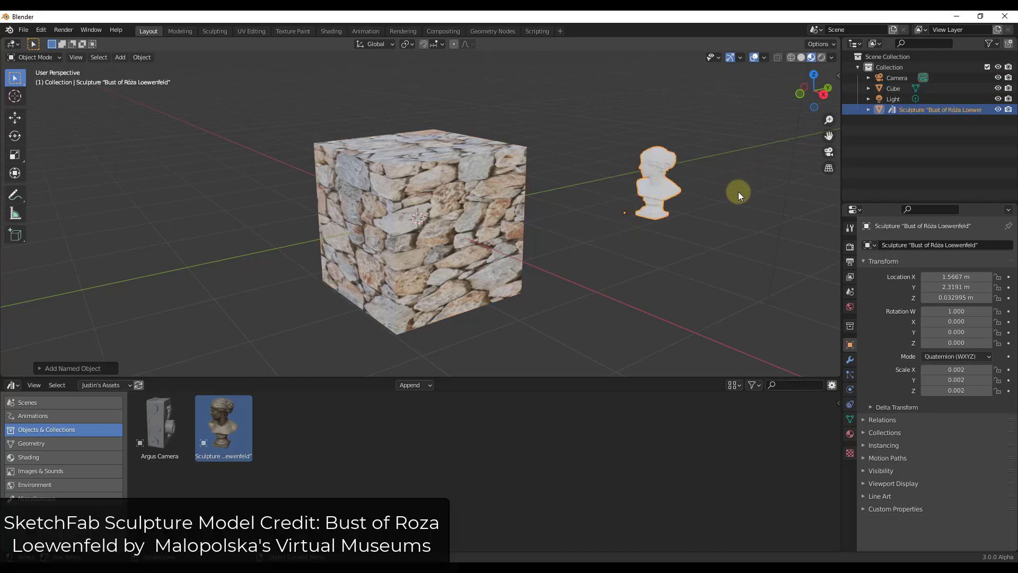
key("KP_Decimal")
mouse_move(374, 252)
middle_mouse_down()
mouse_move(428, 232)
mouse_move(468, 234)
mouse_move(435, 241)
middle_mouse_up()
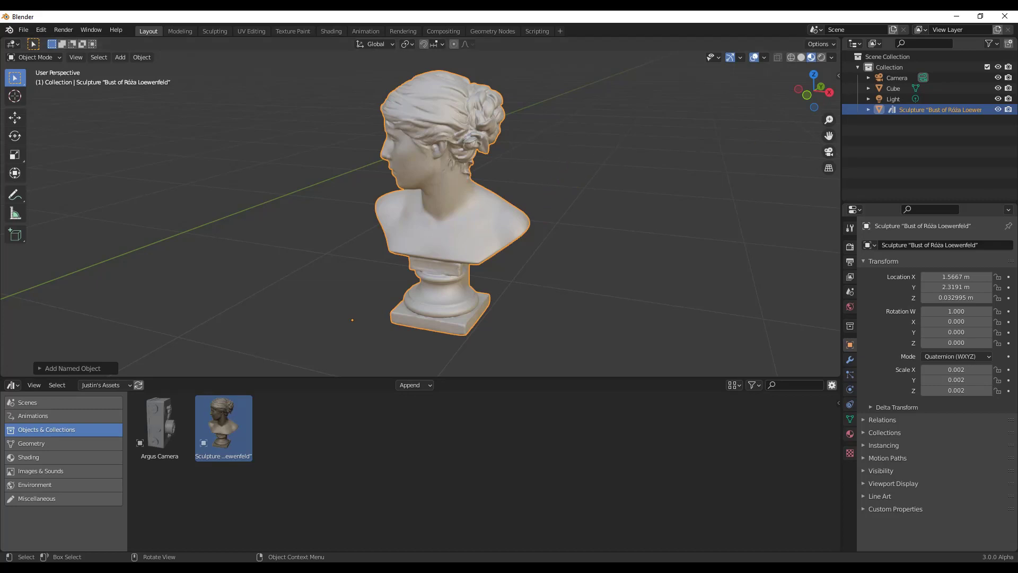
Step: Check the Assets folder in File Explorer, close it, and open the recent file ExampleModels.blend without saving the current scene
key("alt+Tab")
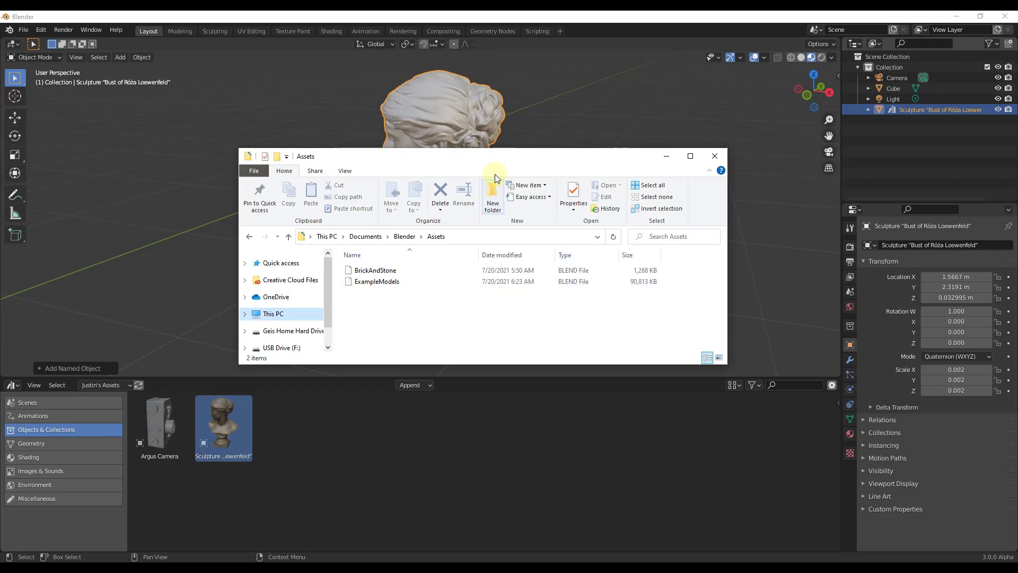
left_click(715, 156)
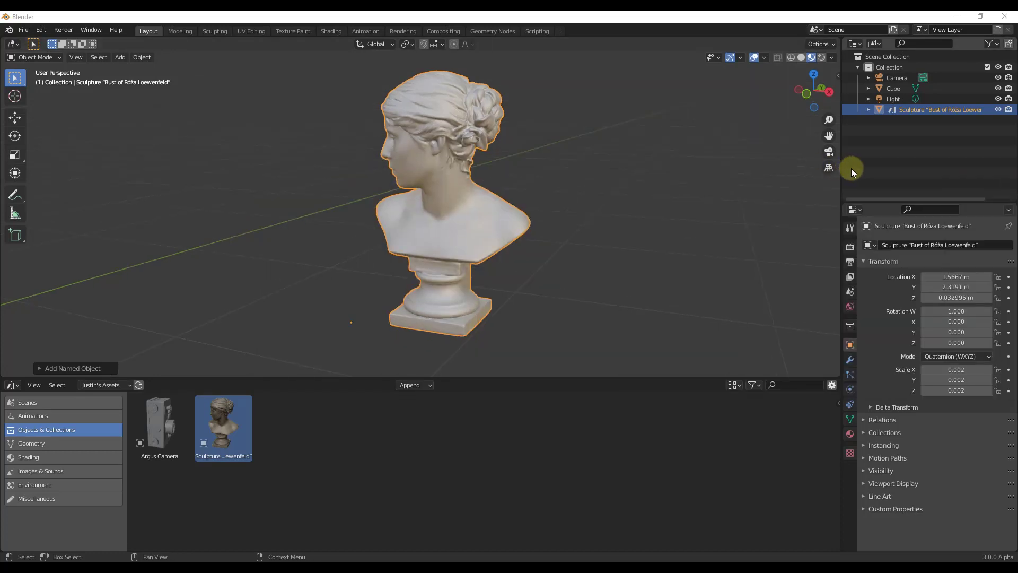
left_click(23, 31)
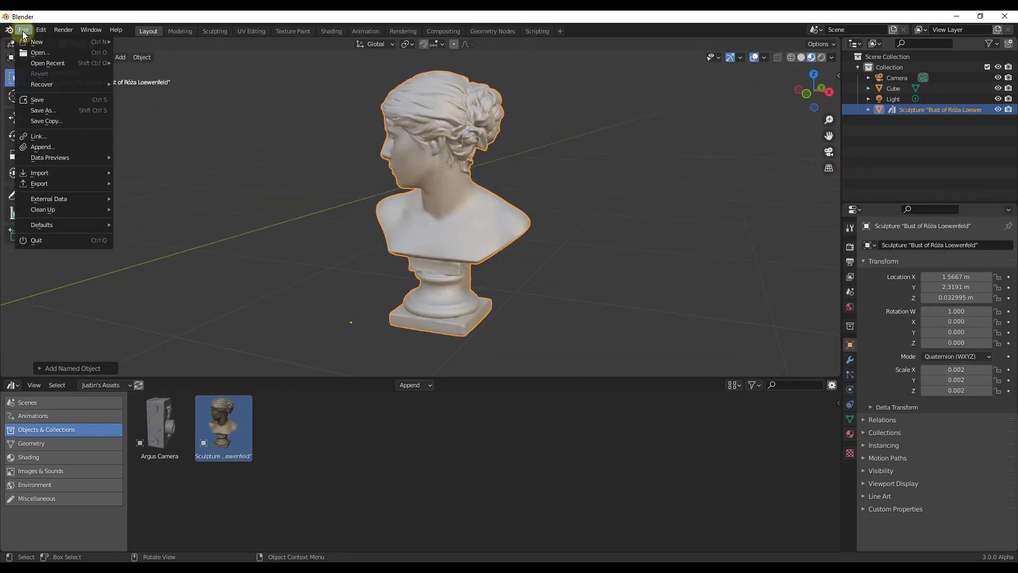
mouse_move(46, 62)
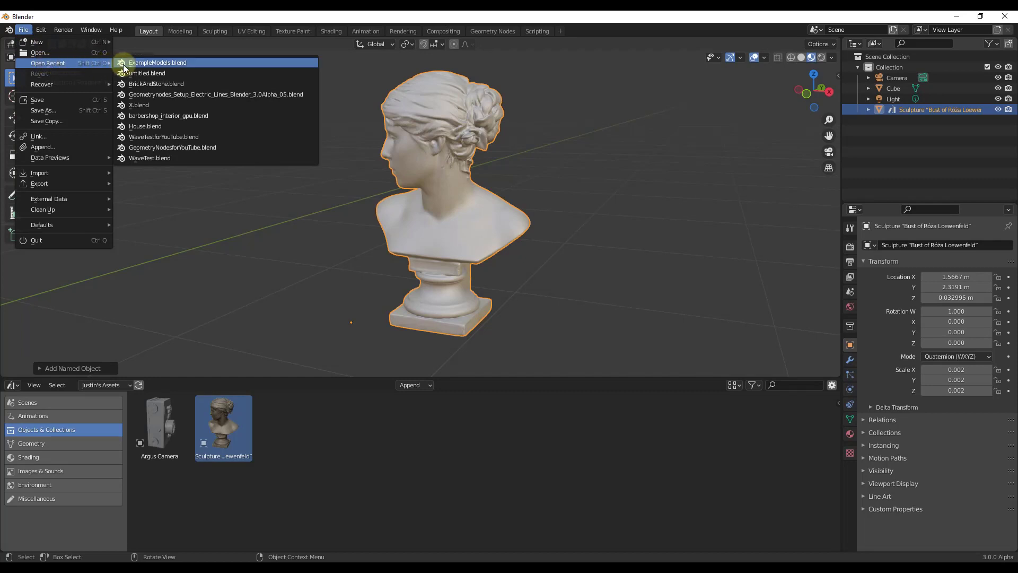
left_click(155, 64)
left_click(536, 311)
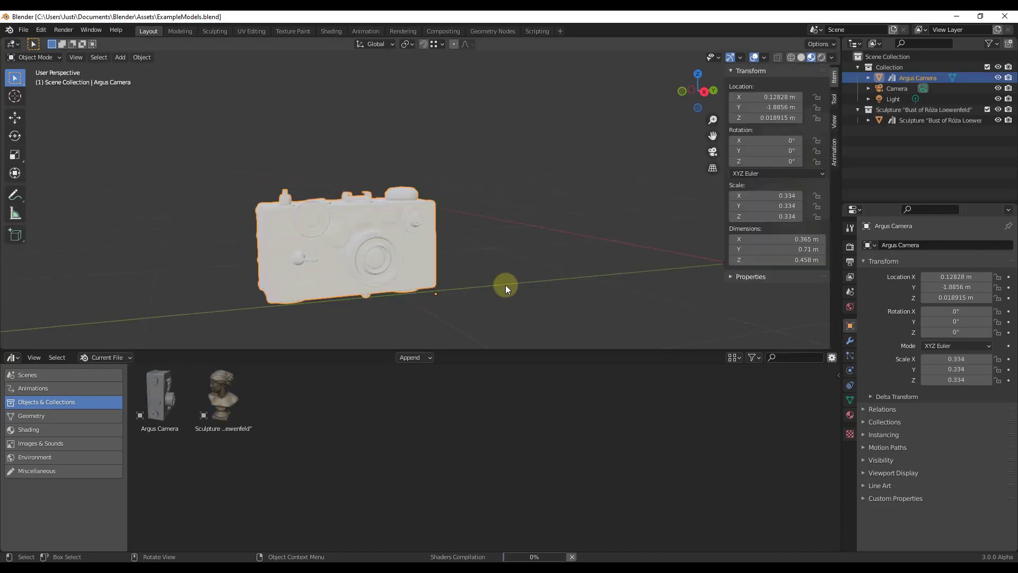
Step: Move the sculpture bust about 1 m along the global Y axis to make room at the origin
scroll(618, 232, "up", 1)
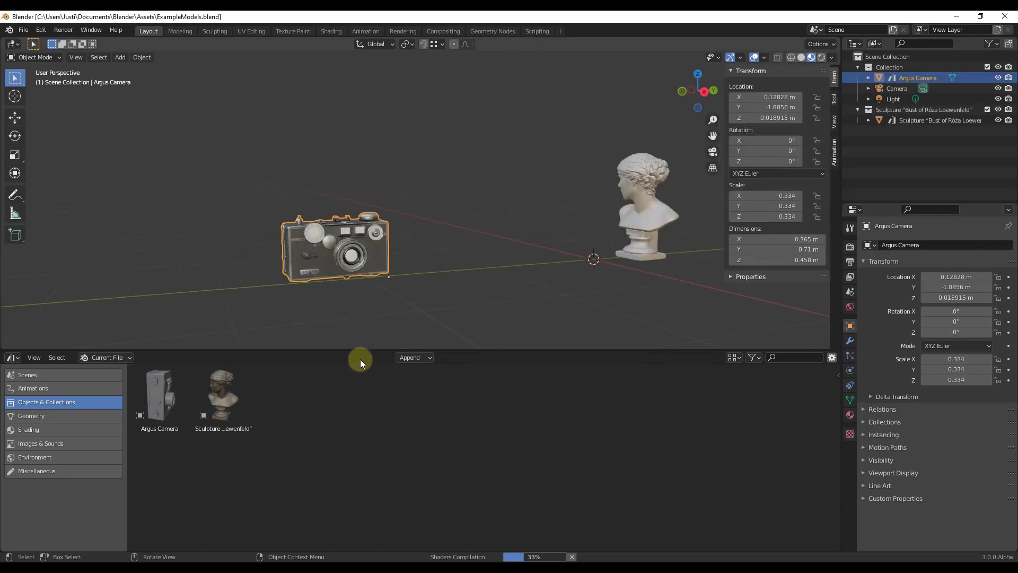
middle_click_drag(509, 239, 550, 243)
scroll(550, 243, "up", 3)
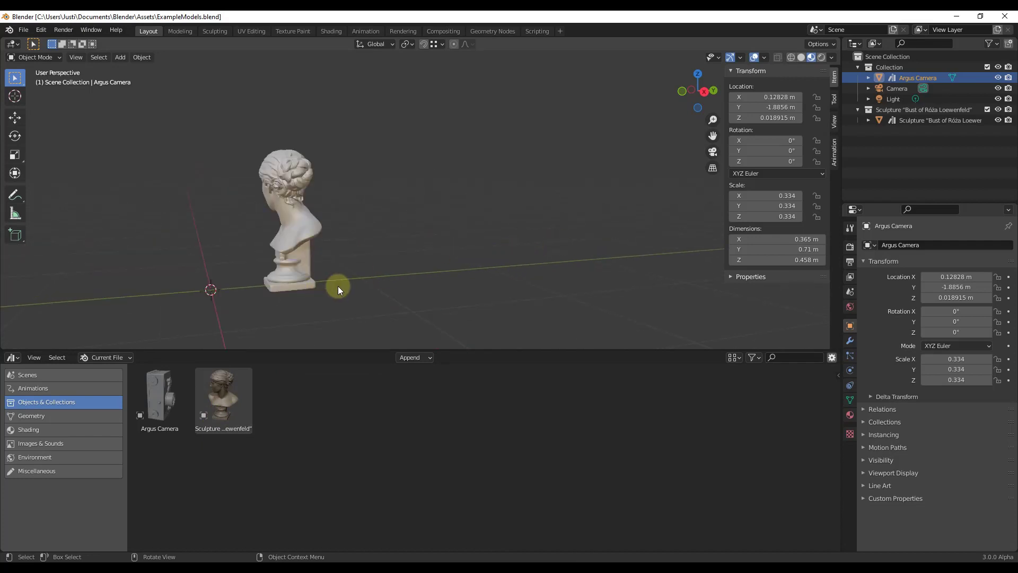
scroll(383, 261, "down", 3)
scroll(384, 260, "up", 3)
left_click(385, 260)
key("g")
key("y")
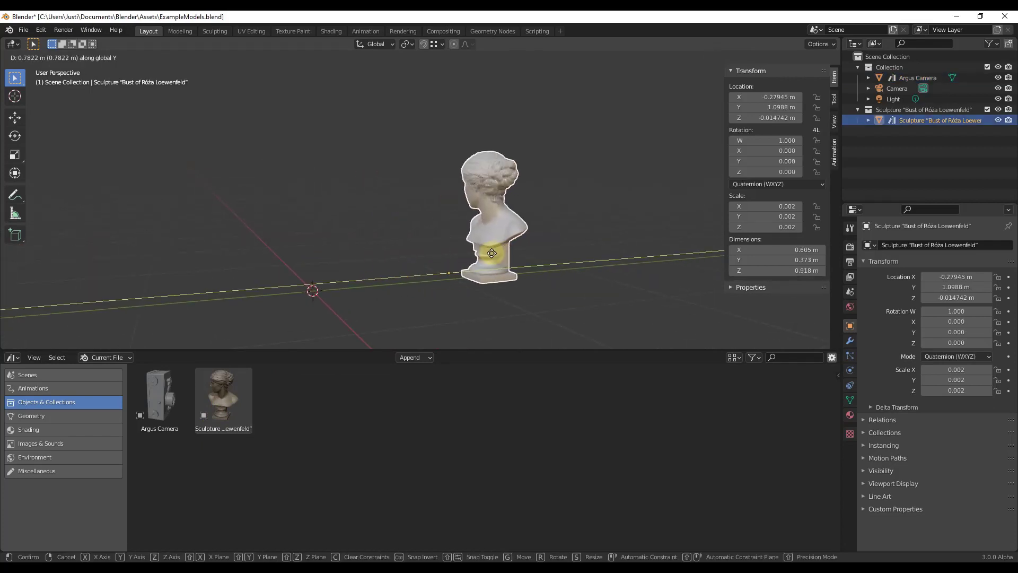
left_click(493, 273)
Step: Add a monkey mesh at the origin and raise it about 0.39 m along the Z axis
key("shift+a")
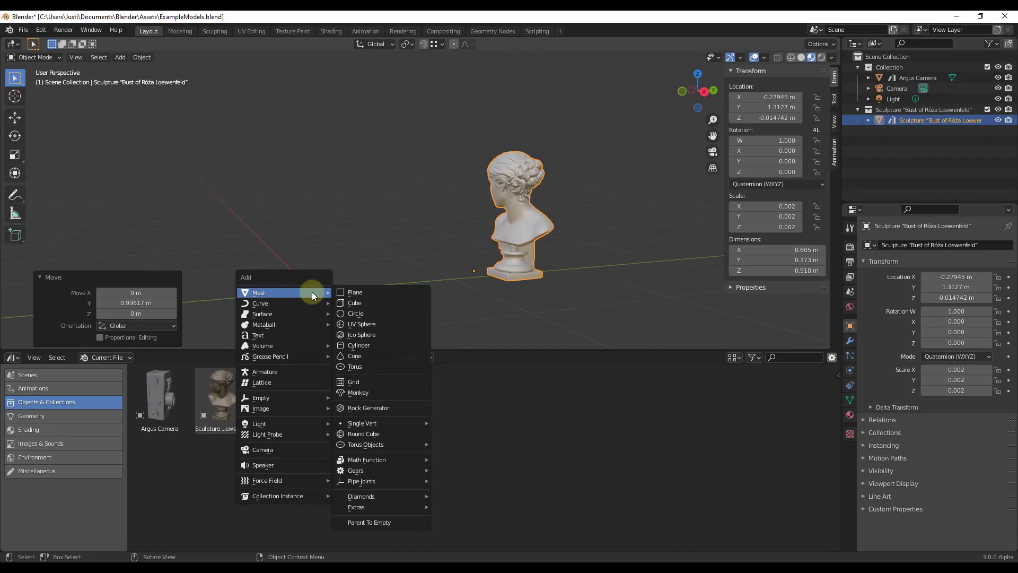
mouse_move(273, 294)
mouse_move(384, 481)
left_click(358, 392)
key("g")
key("z")
left_click(485, 245)
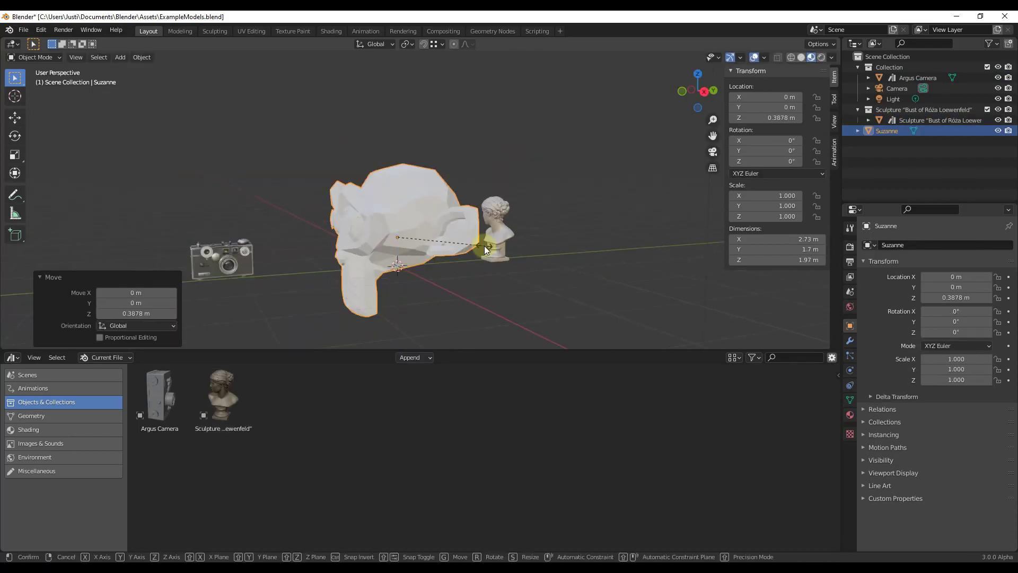
Step: Scale the monkey uniformly down to about 0.323 so that it roughly matches the bust's size
key("s")
left_click(406, 239)
scroll(405, 240, "up", 5)
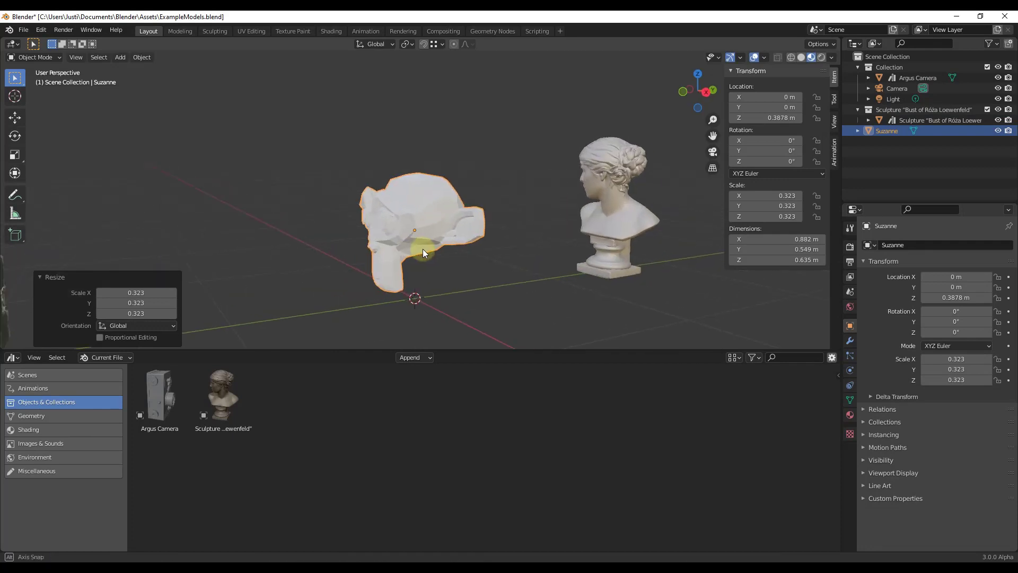
middle_click_drag(422, 249, 421, 239)
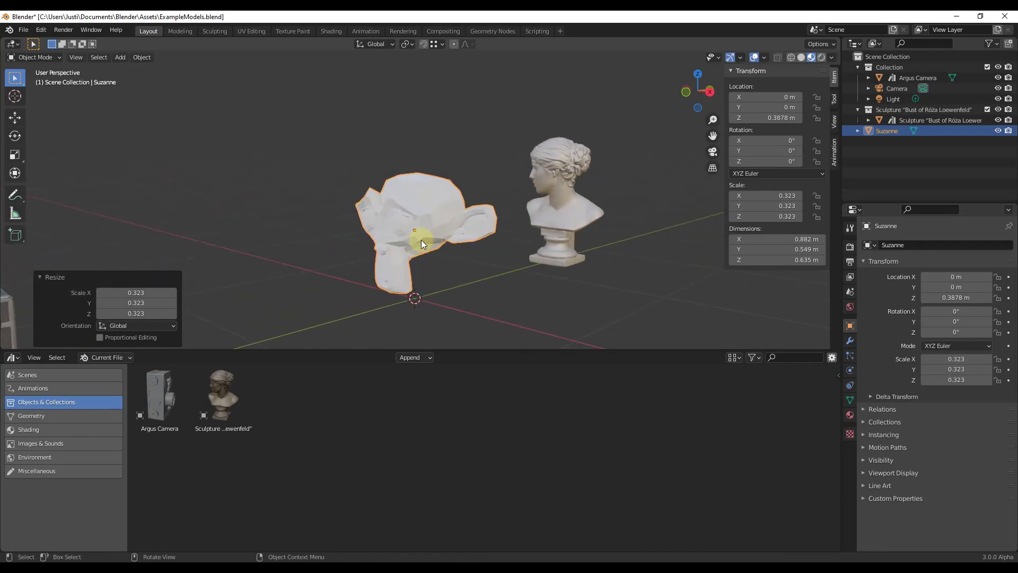
Step: Give the monkey a new material with a blue base color and a roughness of about 0.206
left_click(850, 416)
left_click(900, 291)
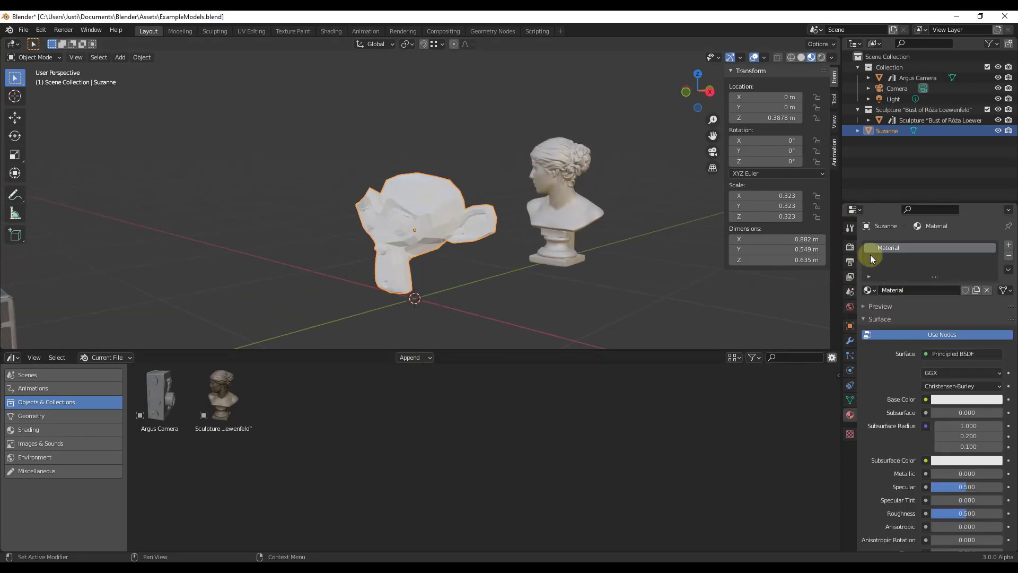
left_click(953, 400)
left_click_drag(923, 319, 968, 263)
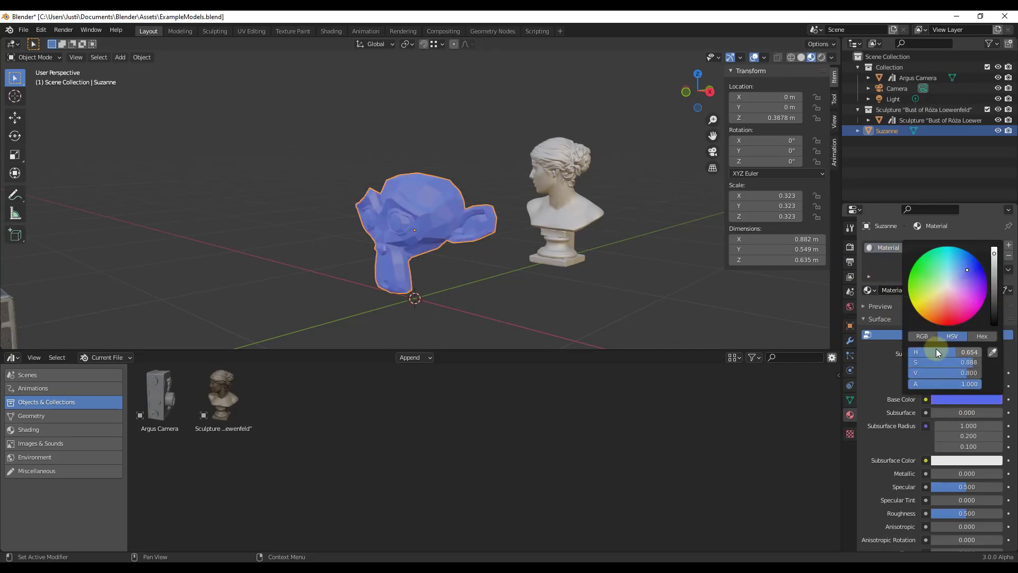
scroll(908, 490, "down", 1)
left_click_drag(961, 492, 933, 493)
Step: Rotate the monkey about 83.9° around the Z axis
middle_click_drag(438, 324, 419, 166)
key("s")
key("z")
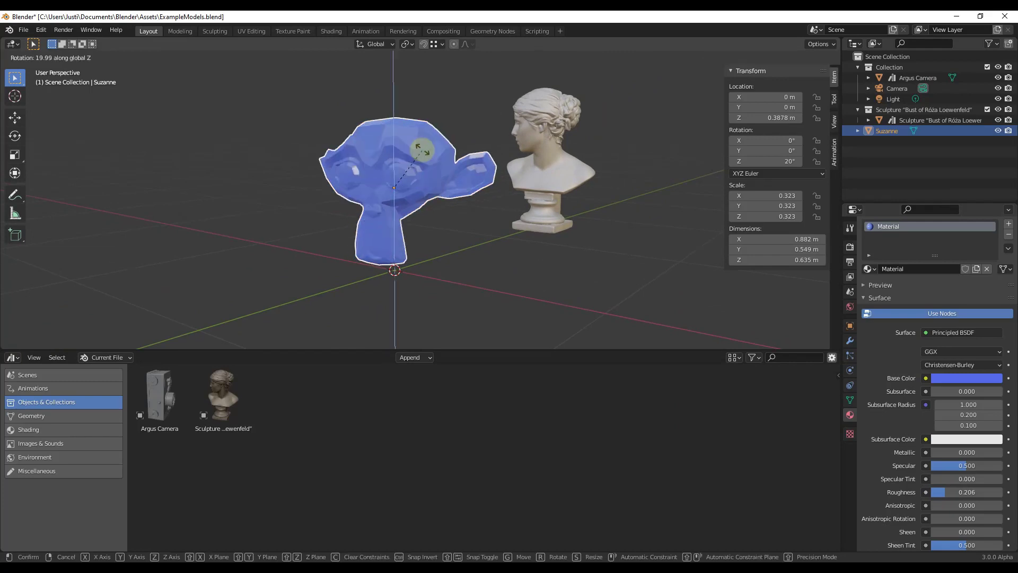
left_click(350, 93)
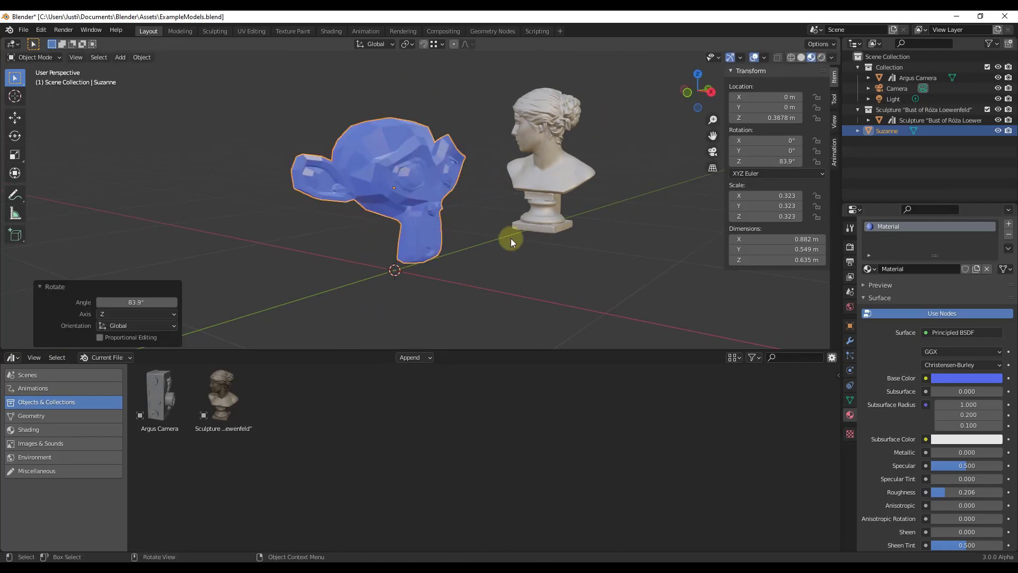
middle_click_drag(511, 237, 412, 218)
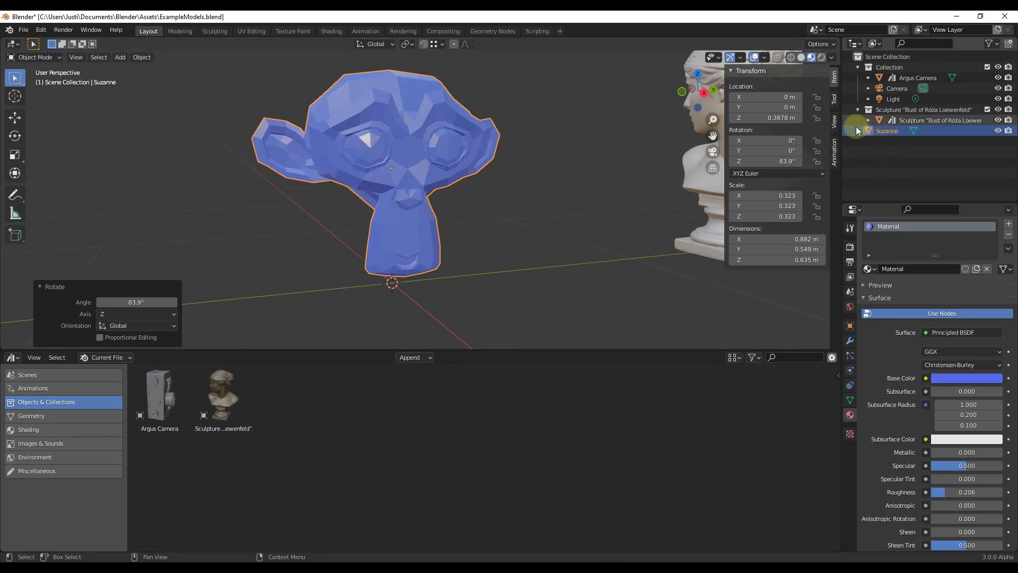
Step: Mark the Suzanne monkey object as an asset
right_click(885, 131)
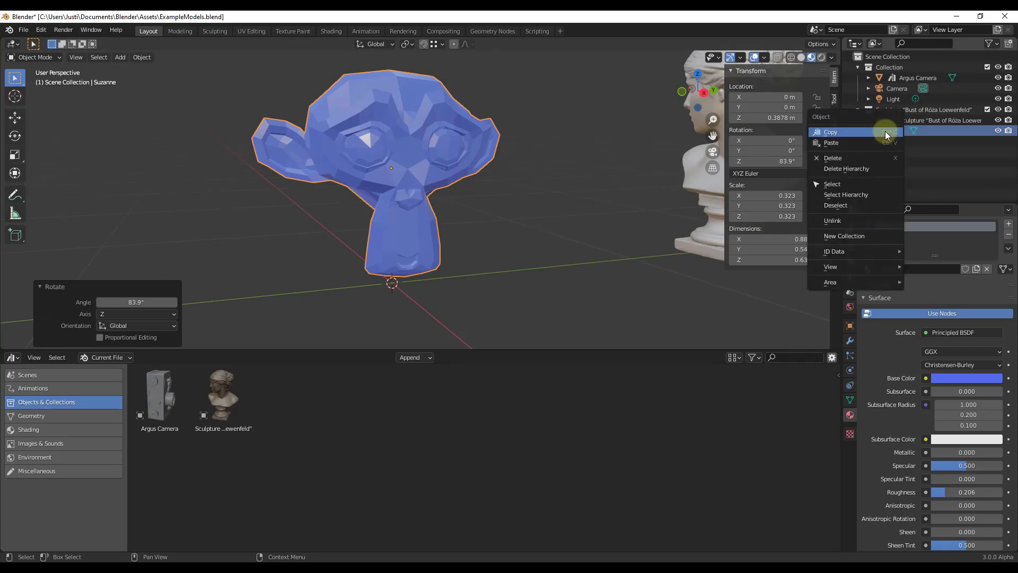
mouse_move(865, 254)
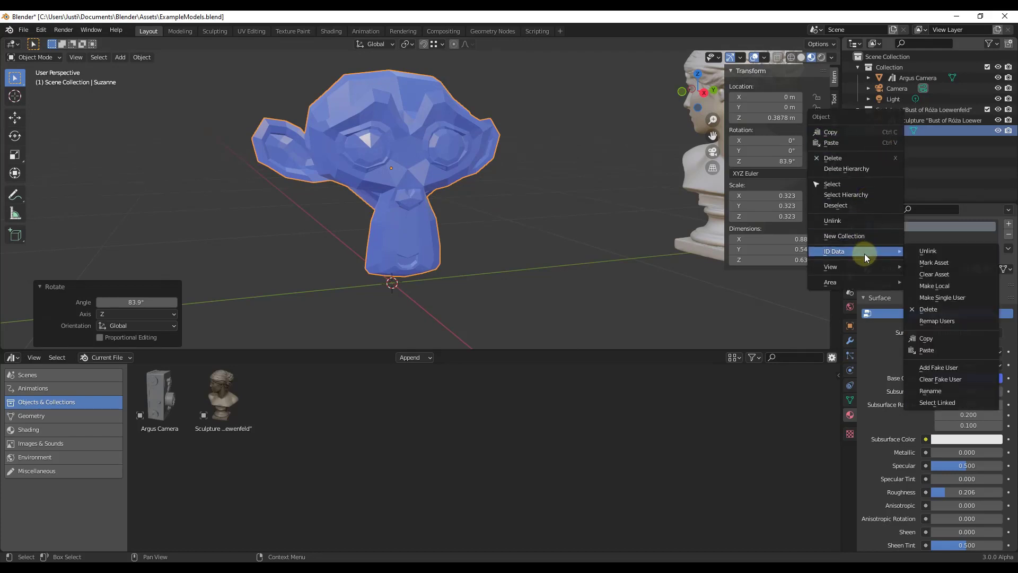
left_click(935, 264)
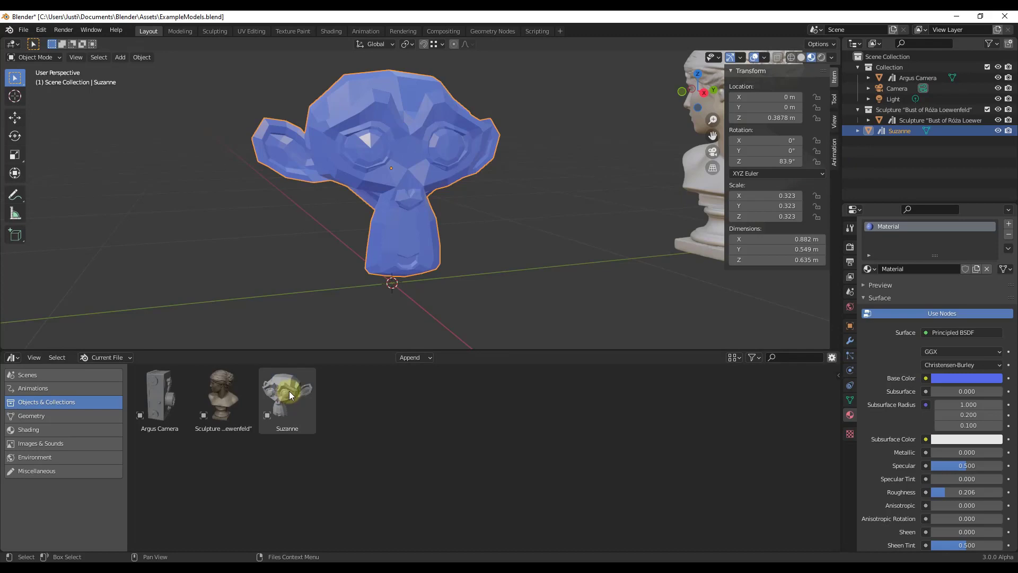
Step: Clear the asset status of the Suzanne object, and mark it as an asset again
right_click(901, 132)
mouse_move(850, 173)
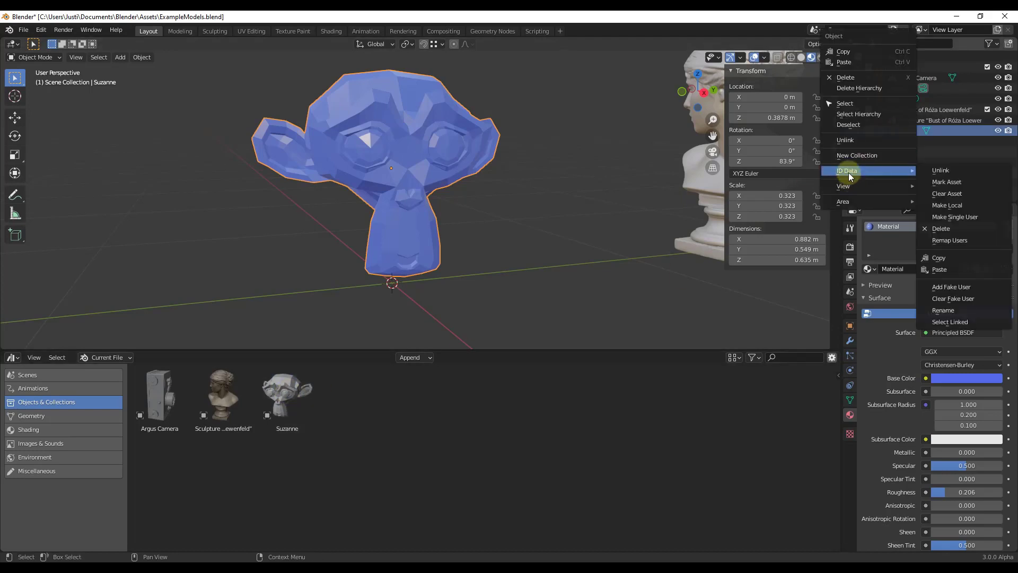
left_click(948, 194)
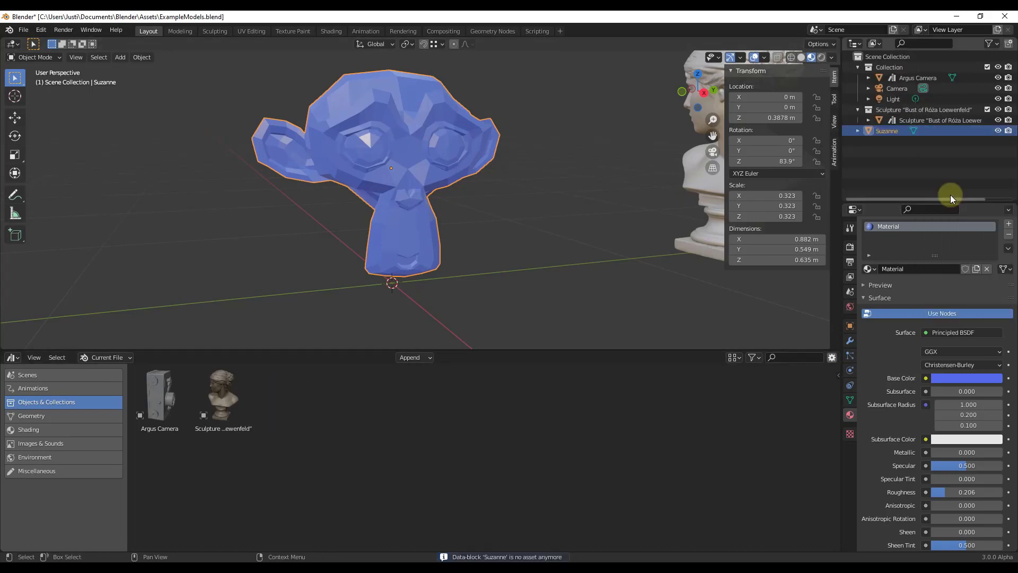
right_click(896, 132)
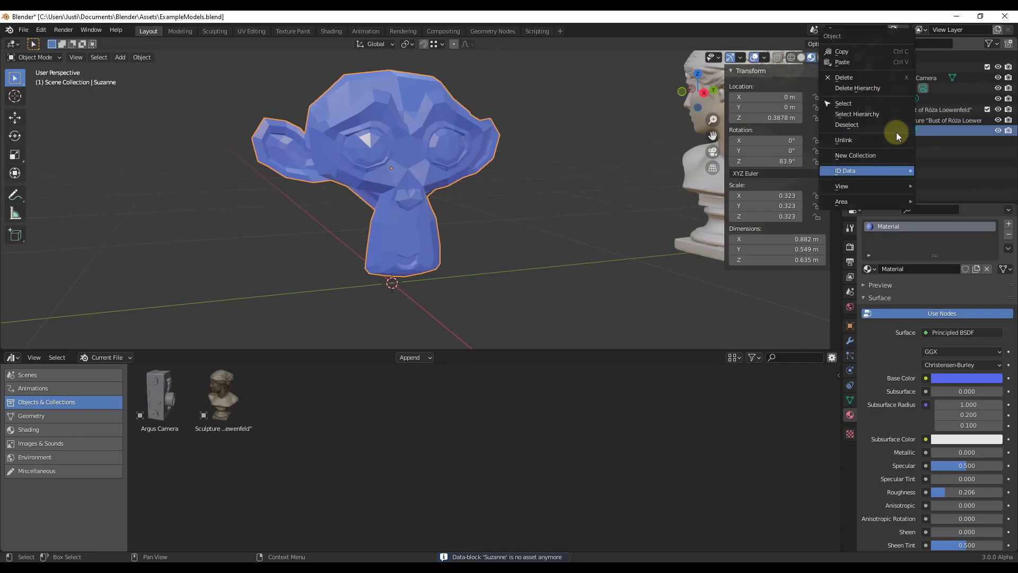
mouse_move(880, 170)
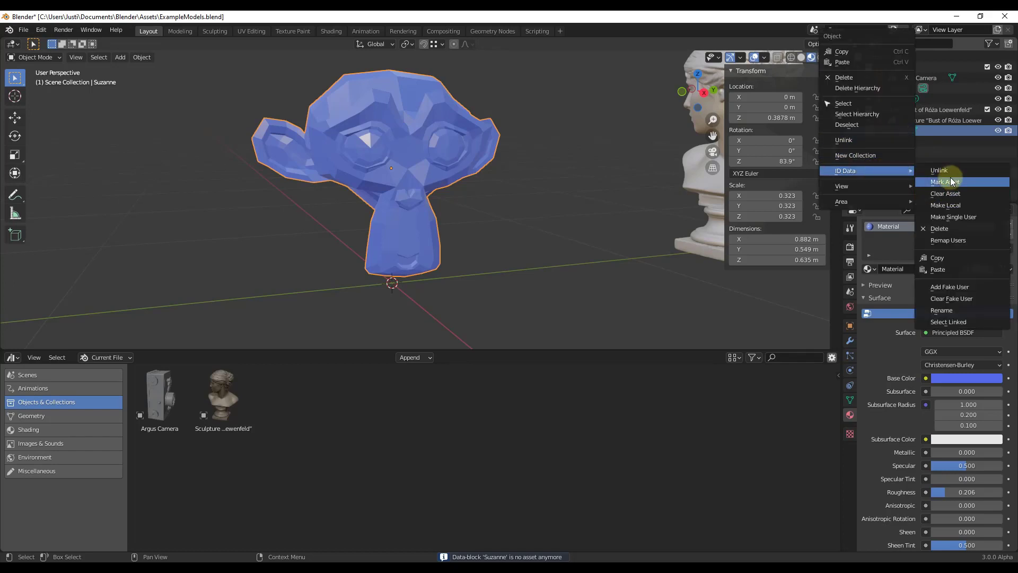
left_click(946, 182)
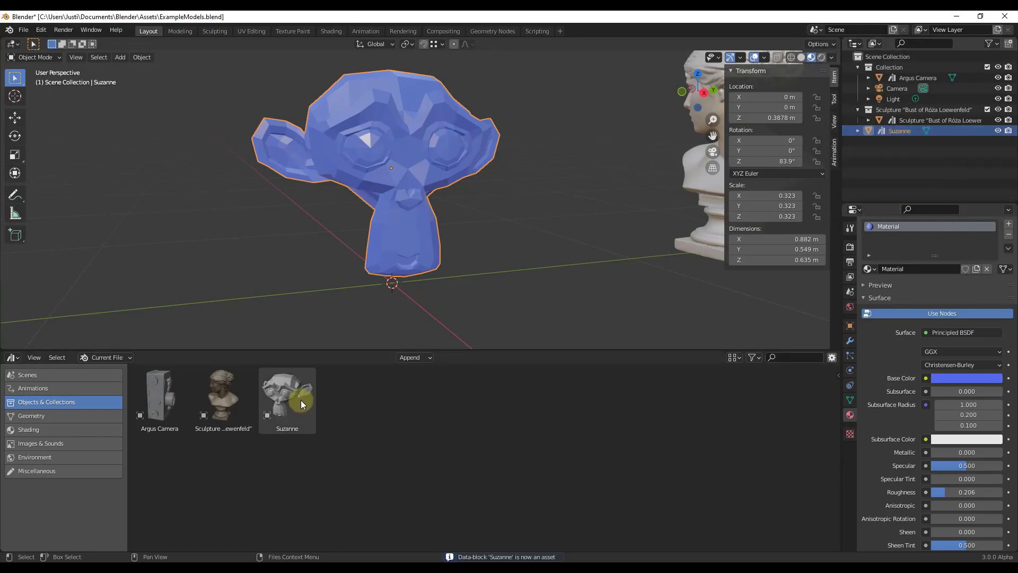
Step: Start a new General file, saving the changes to ExampleModels.blend
middle_click_drag(420, 201, 194, 115)
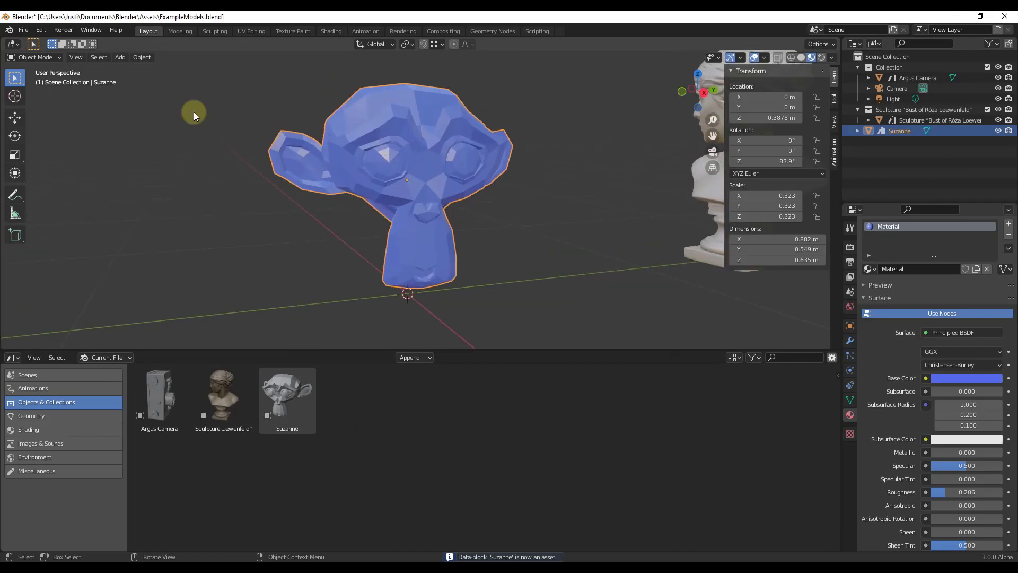
left_click(23, 29)
mouse_move(48, 42)
left_click(150, 42)
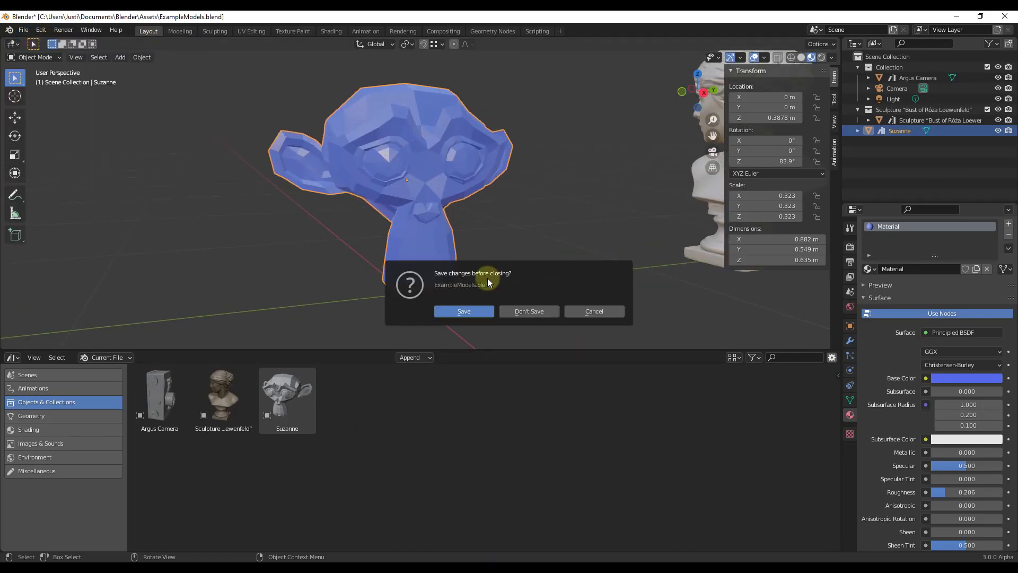
left_click(468, 313)
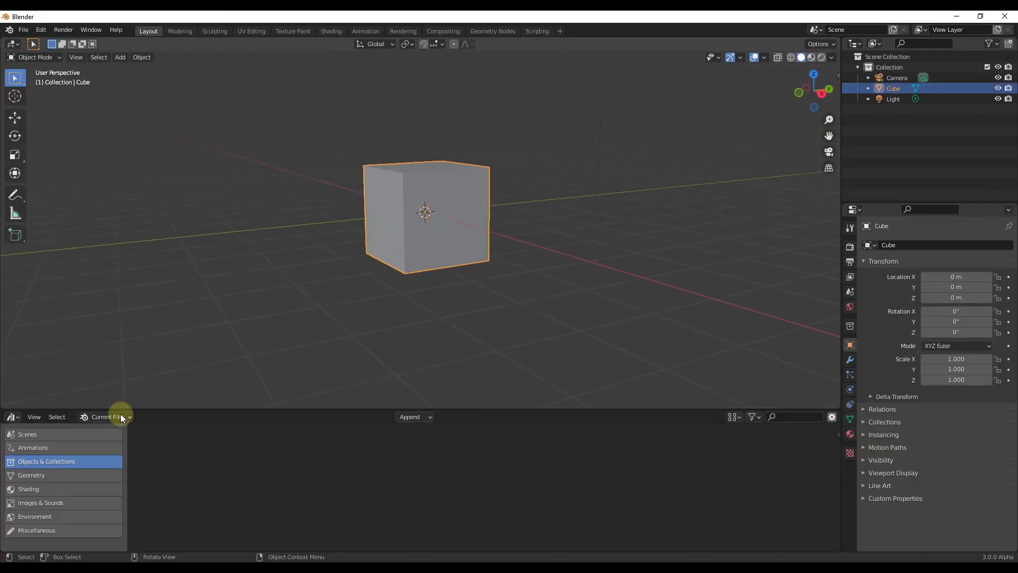
Step: Place Suzanne from the custom asset library beside the cube, and show the viewport in Material Preview
left_click(107, 417)
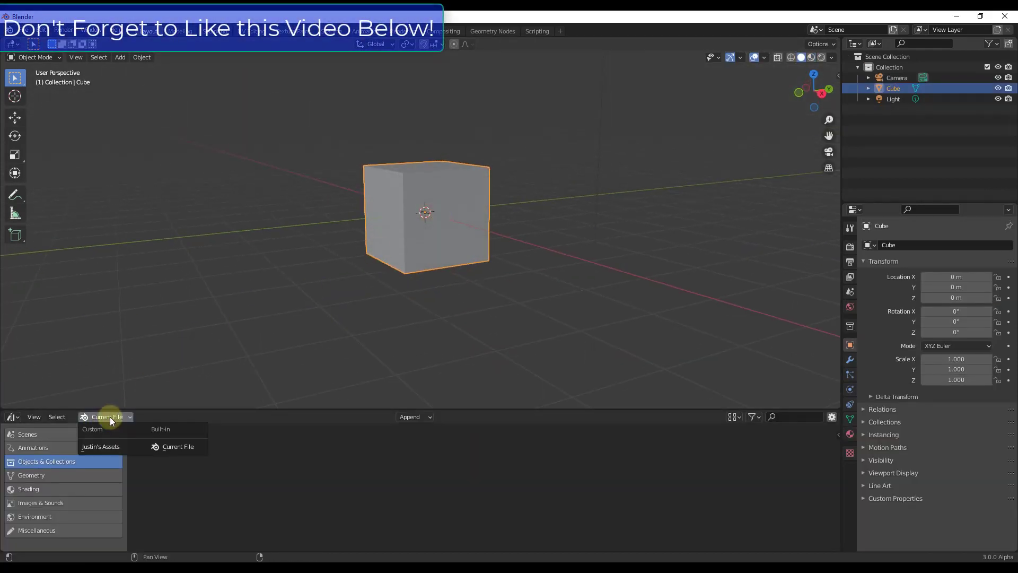
left_click(112, 449)
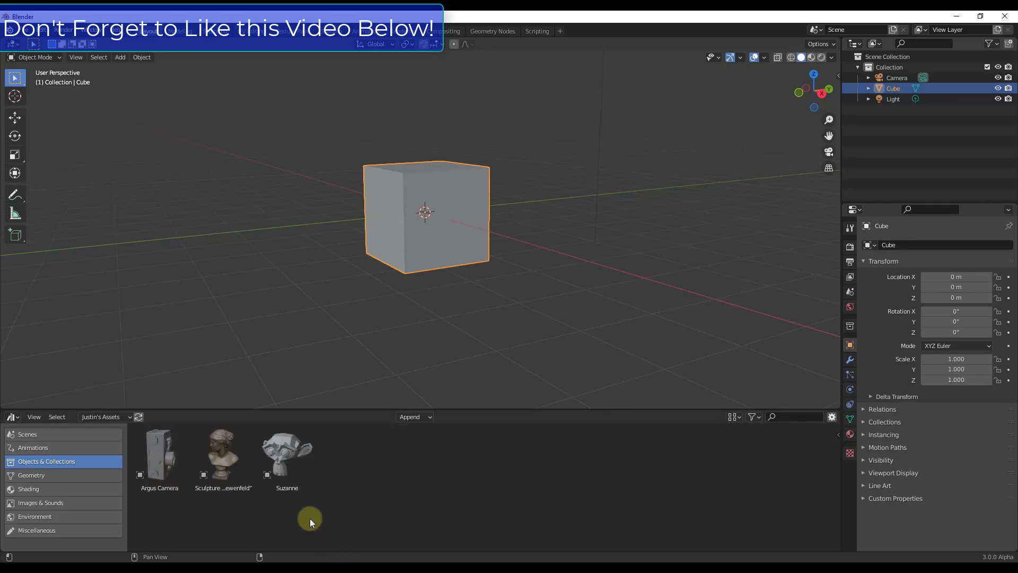
left_click_drag(287, 460, 589, 222)
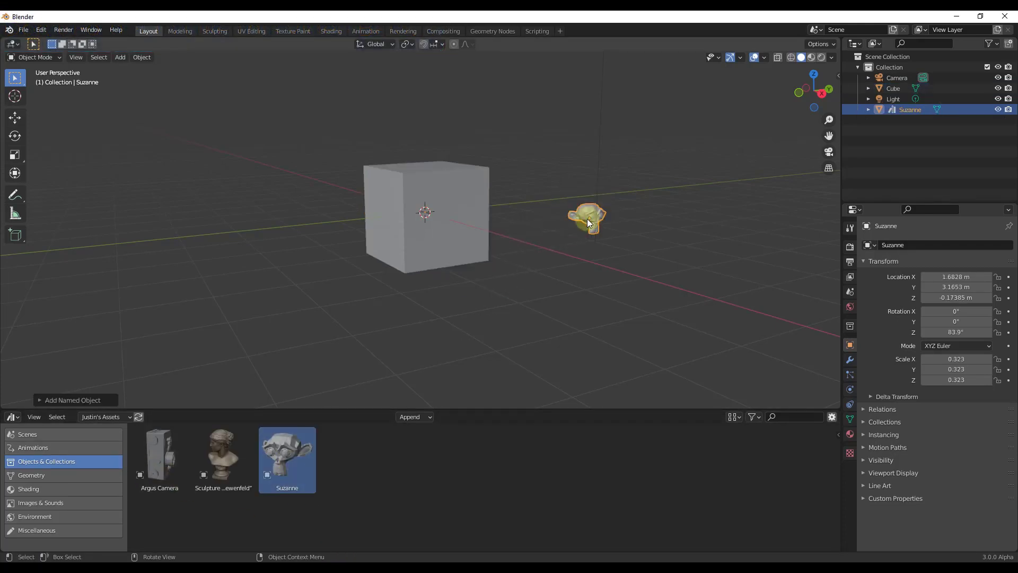
left_click(811, 56)
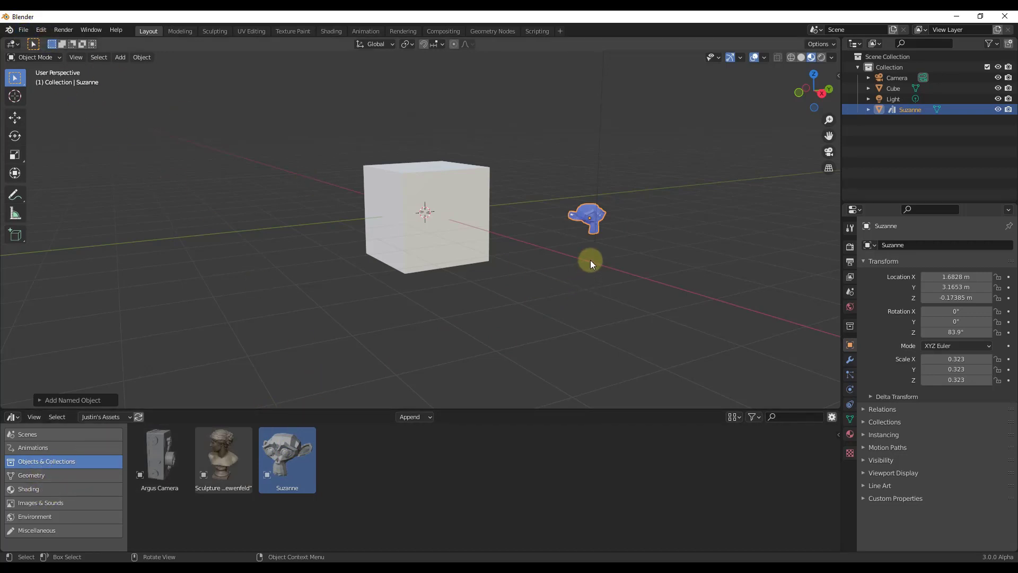
Step: Open the recent file BrickAndStone.blend without saving the current scene
left_click(23, 30)
mouse_move(54, 64)
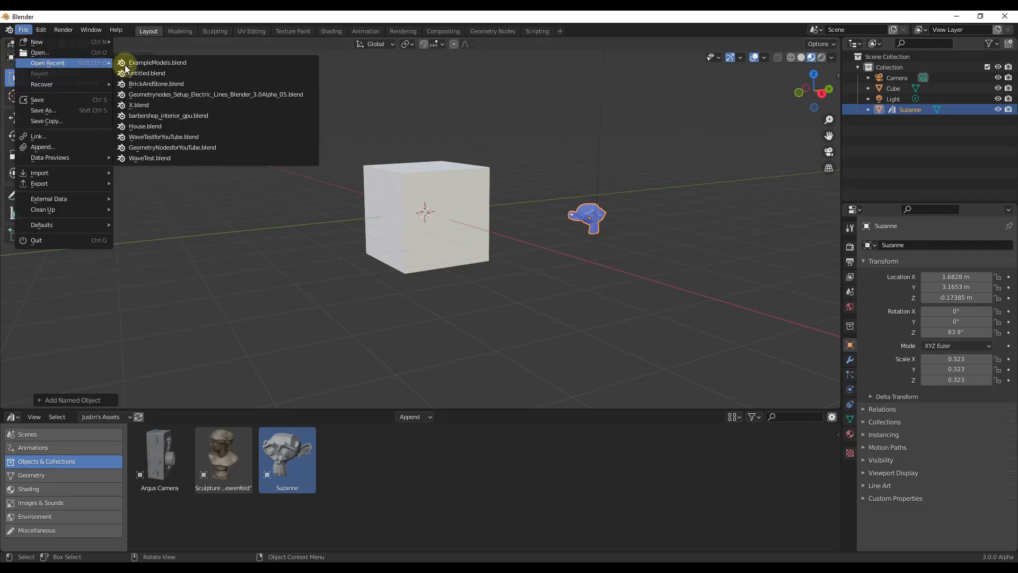
left_click(169, 85)
left_click(523, 310)
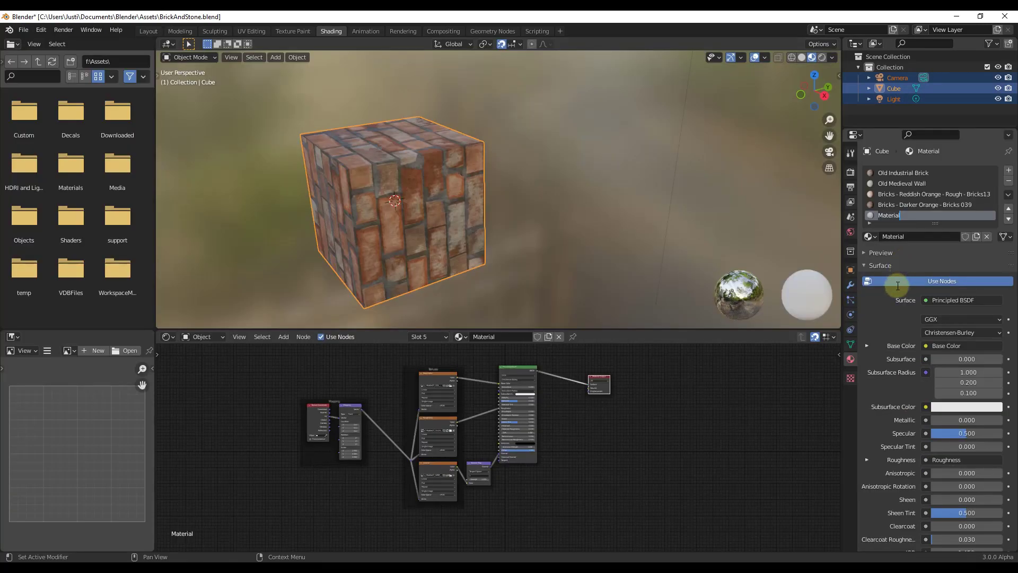
Step: Rename the cube's unnamed fifth material as Marble - Poliigon - Marble 27
type("Marble 27")
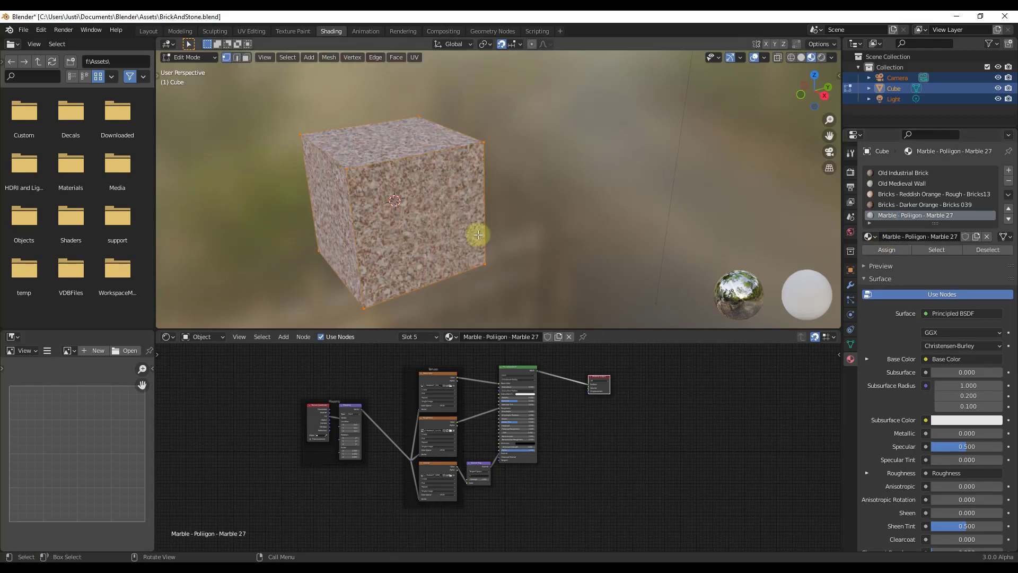
Step: Return the cube to Object Mode and mark its Marble - Poliigon - Marble 27 material as an asset
key("Tab")
key("KP_Decimal")
key("Tab")
scroll(428, 224, "down", 5)
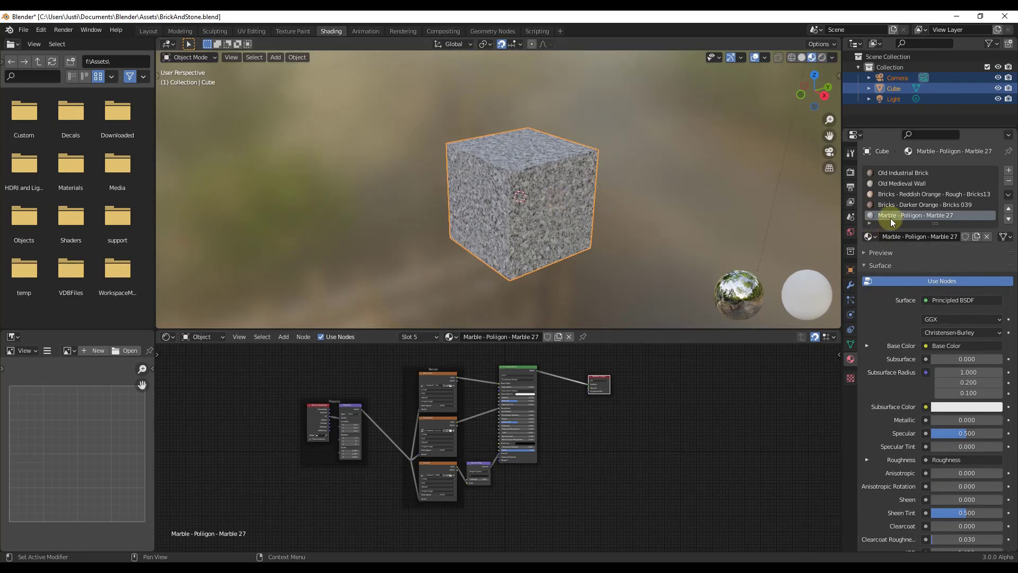
right_click(908, 217)
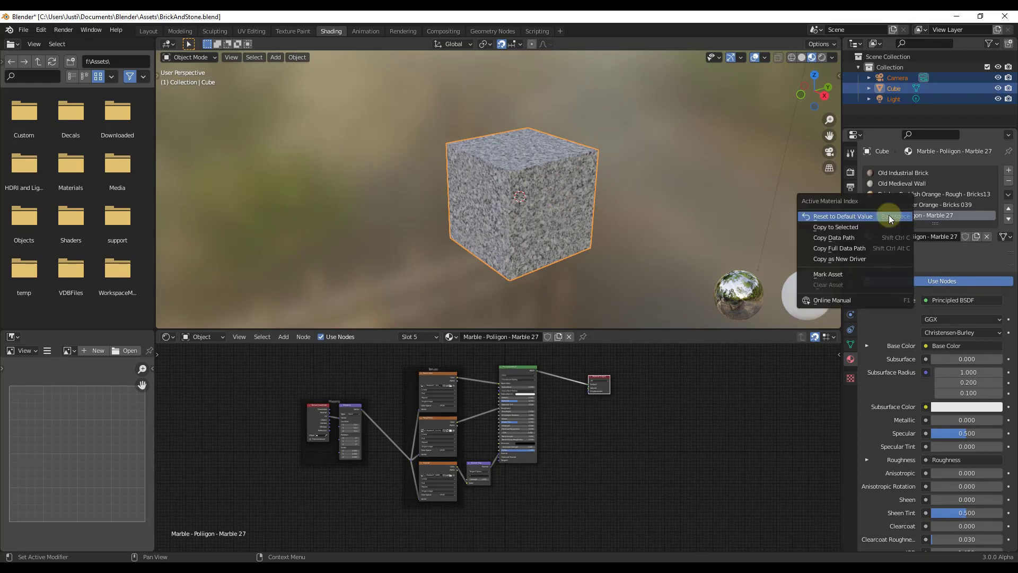
left_click(850, 276)
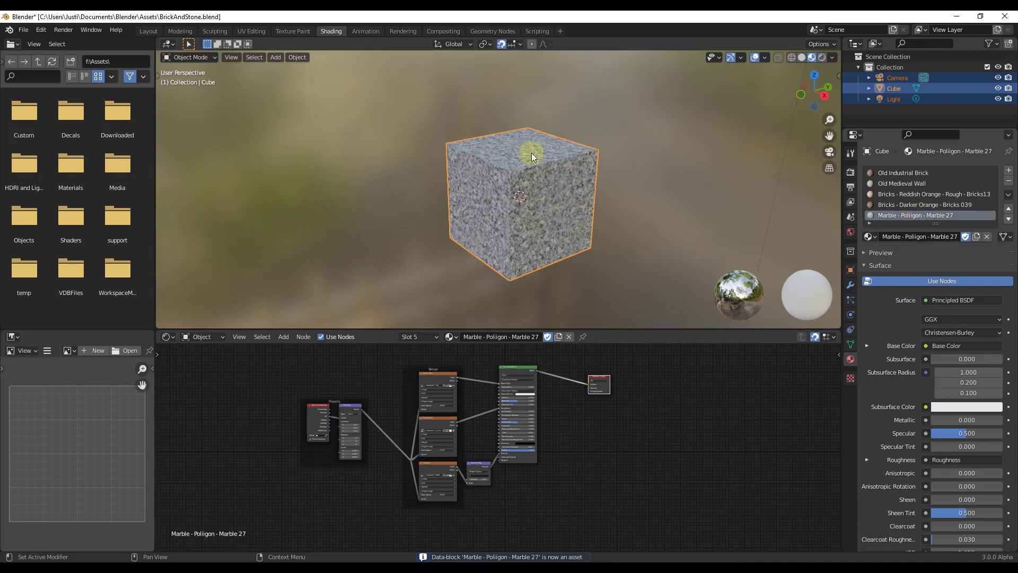
Step: Switch to the Layout workspace and save BrickAndStone.blend
left_click(149, 31)
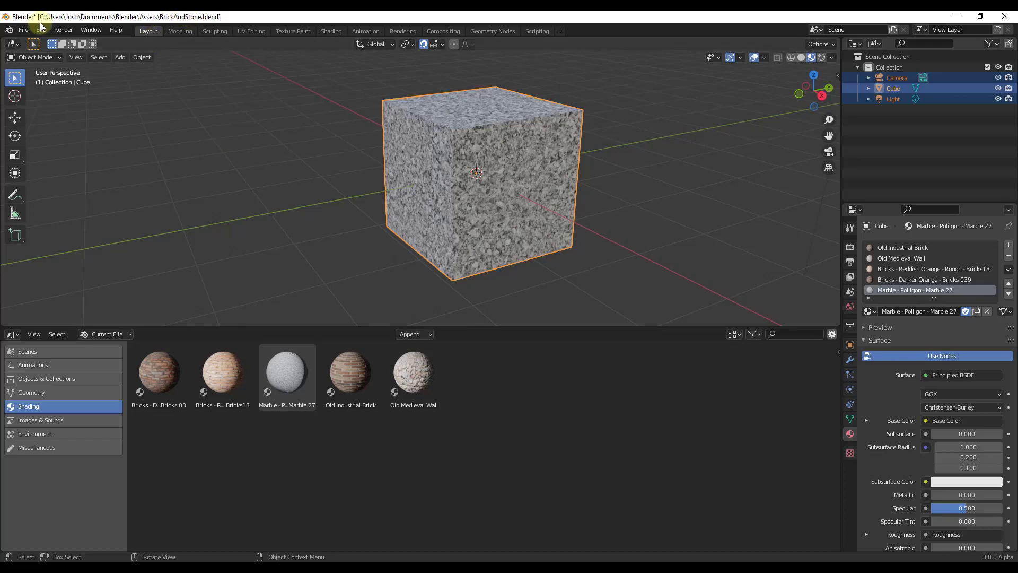
left_click(24, 29)
left_click(41, 106)
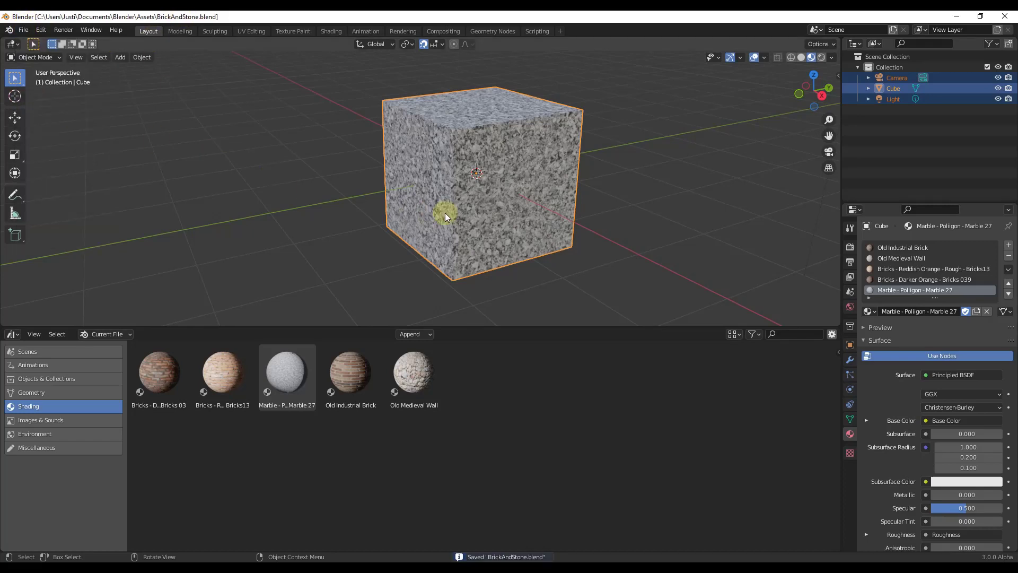
Step: Start a new General file
left_click(23, 30)
mouse_move(37, 41)
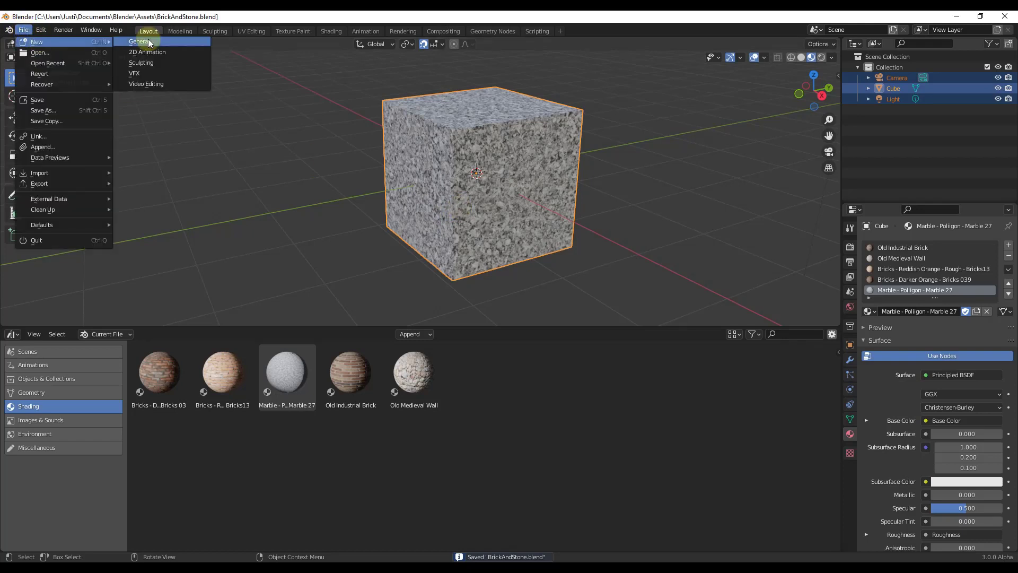
left_click(148, 39)
Step: Enlarge the timeline area and change it to an Asset Browser showing the custom library's Shading assets
scroll(379, 306, "up", 2)
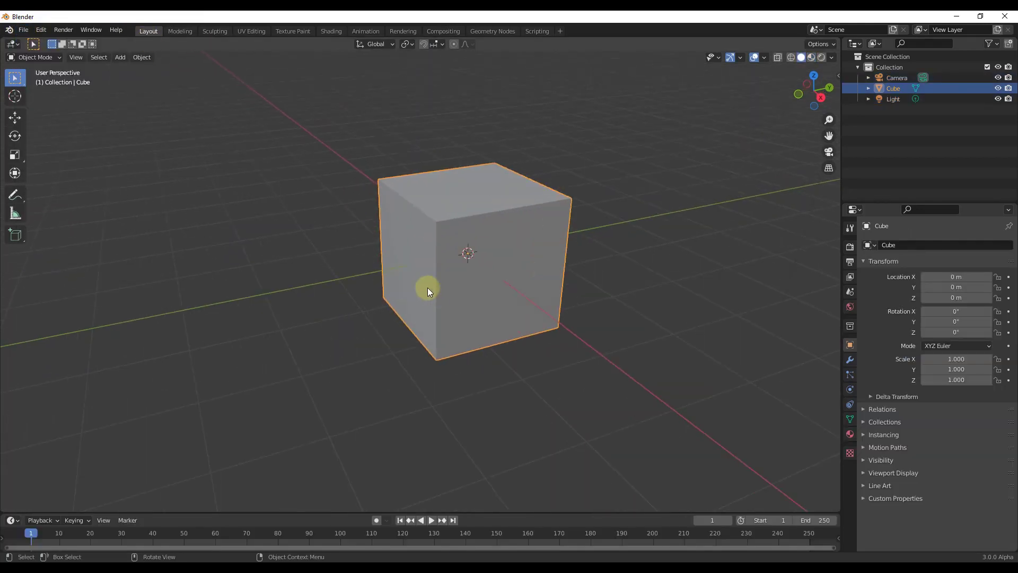
middle_click_drag(428, 289, 339, 315)
left_click_drag(39, 508, 40, 353)
left_click(12, 361)
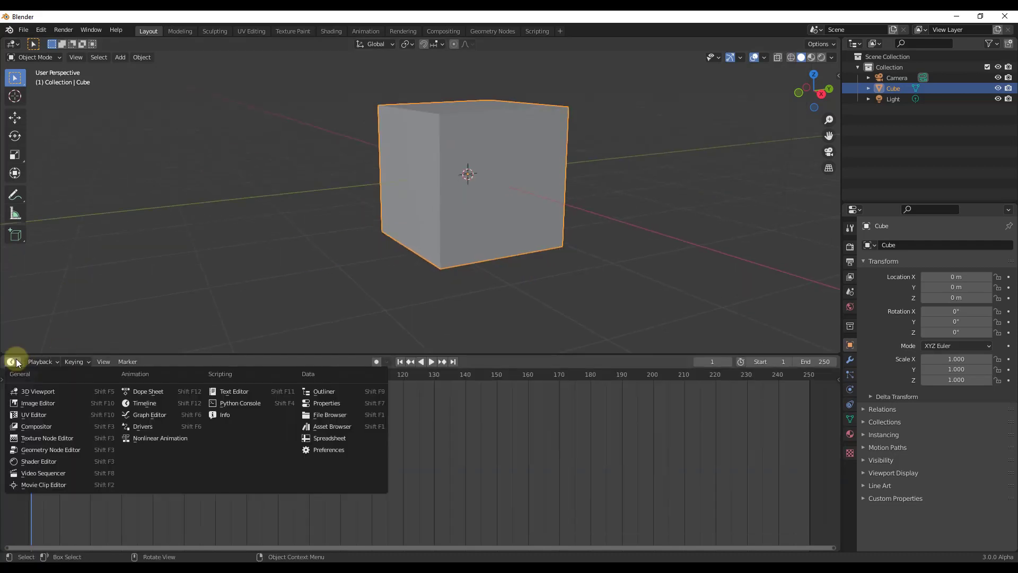
left_click(333, 433)
left_click(69, 435)
left_click(104, 361)
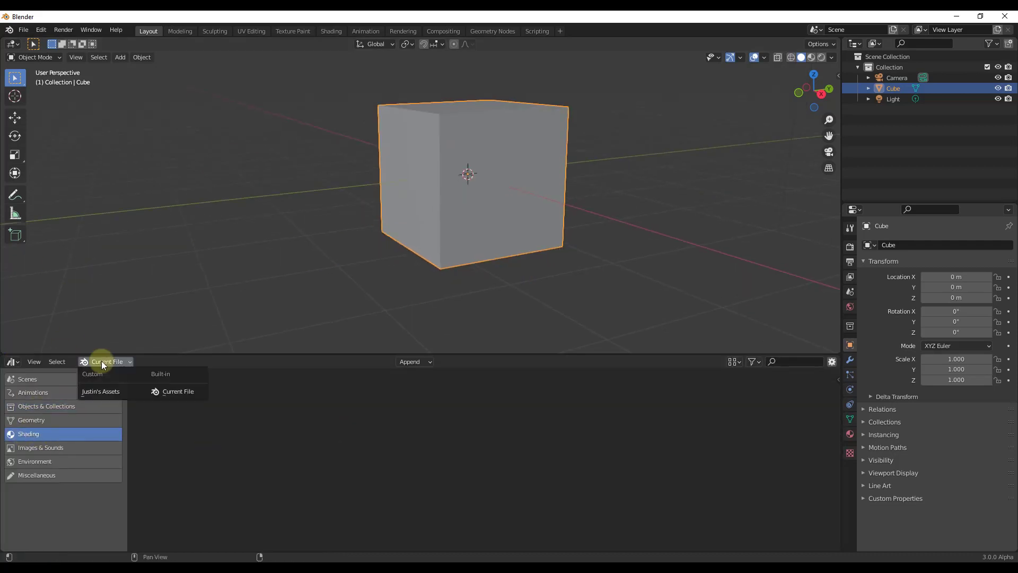
left_click(107, 389)
Step: Apply the Marble - Poliigon - Marble 27 library material to the cube, and show the viewport in Material Preview
left_click_drag(289, 399, 501, 164)
left_click(813, 57)
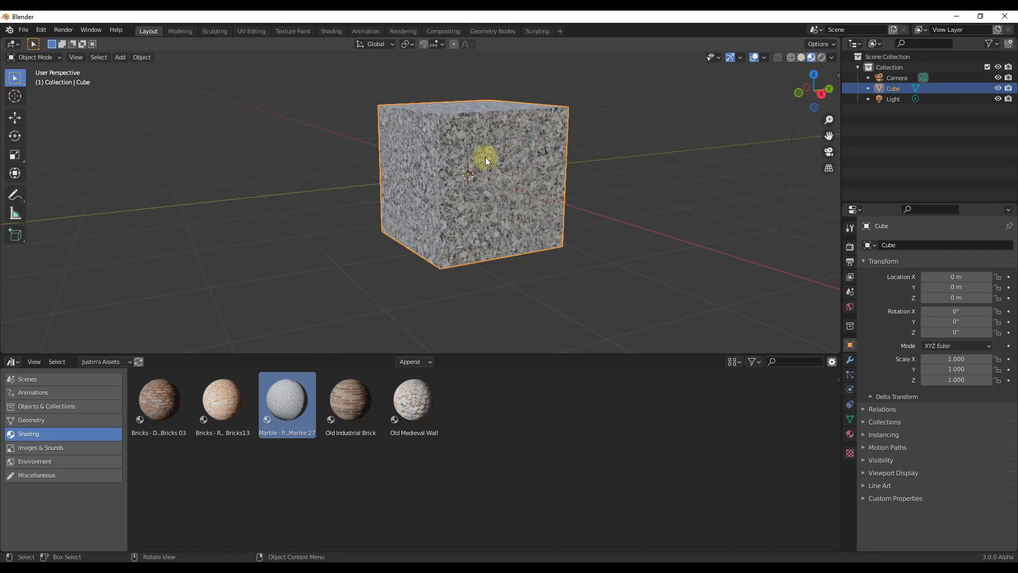
middle_click_drag(485, 154, 491, 176)
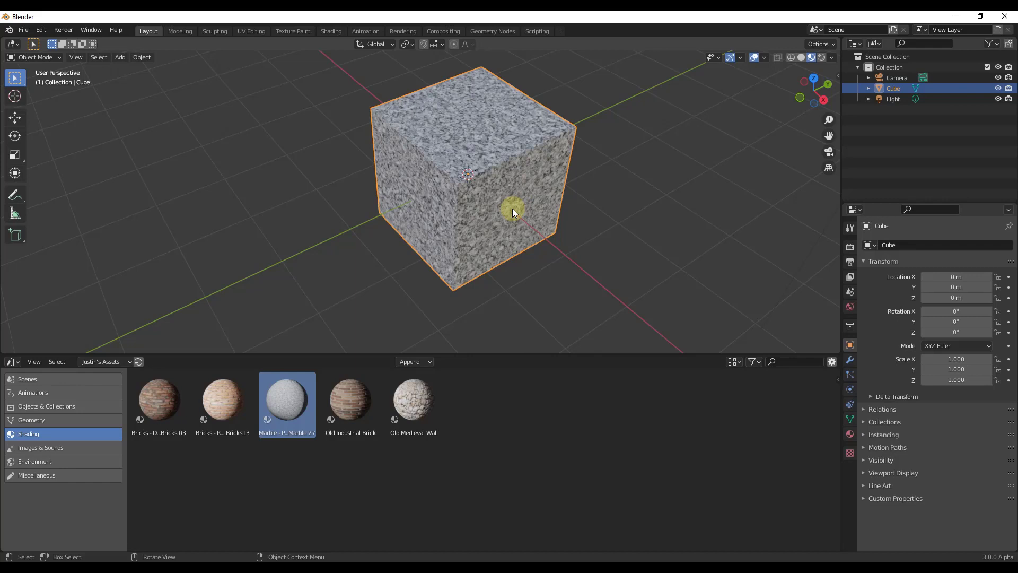
middle_click_drag(498, 189, 493, 281)
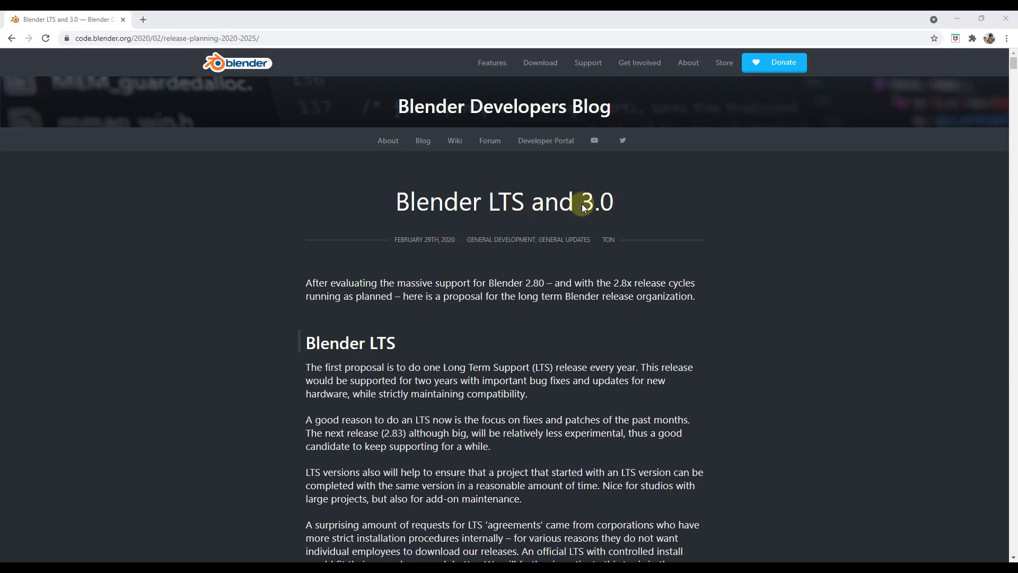
Step: Switch to the Blender Developers Blog page in the web browser and examine the 3.0 series release schedule
scroll(562, 217, "down", 8)
scroll(562, 220, "down", 2)
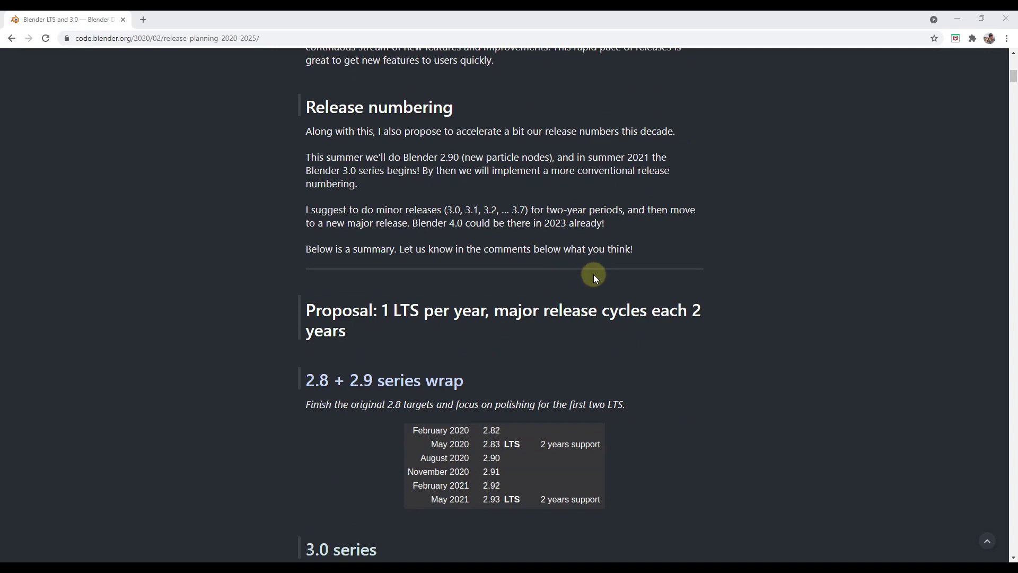
scroll(594, 274, "down", 6)
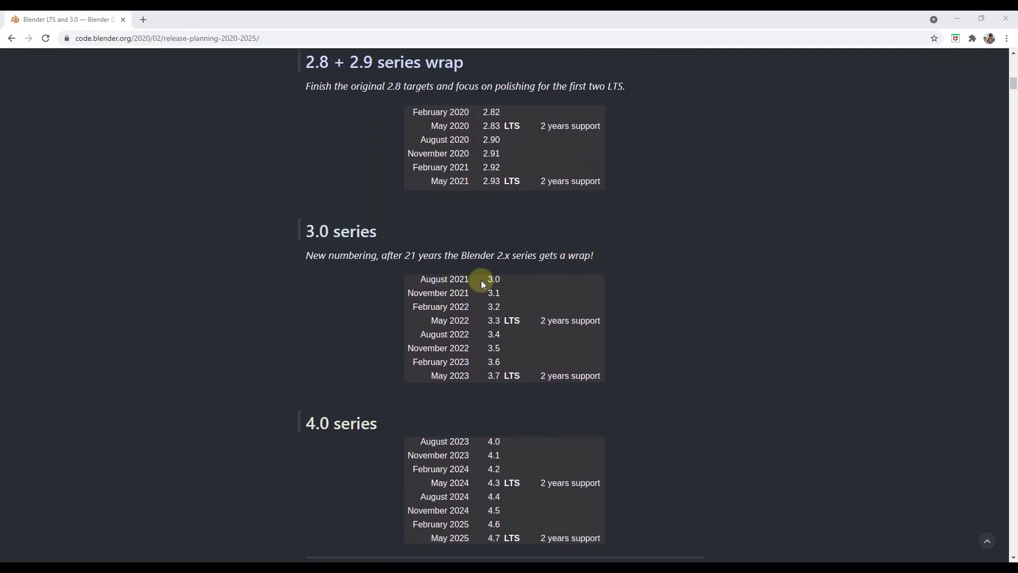